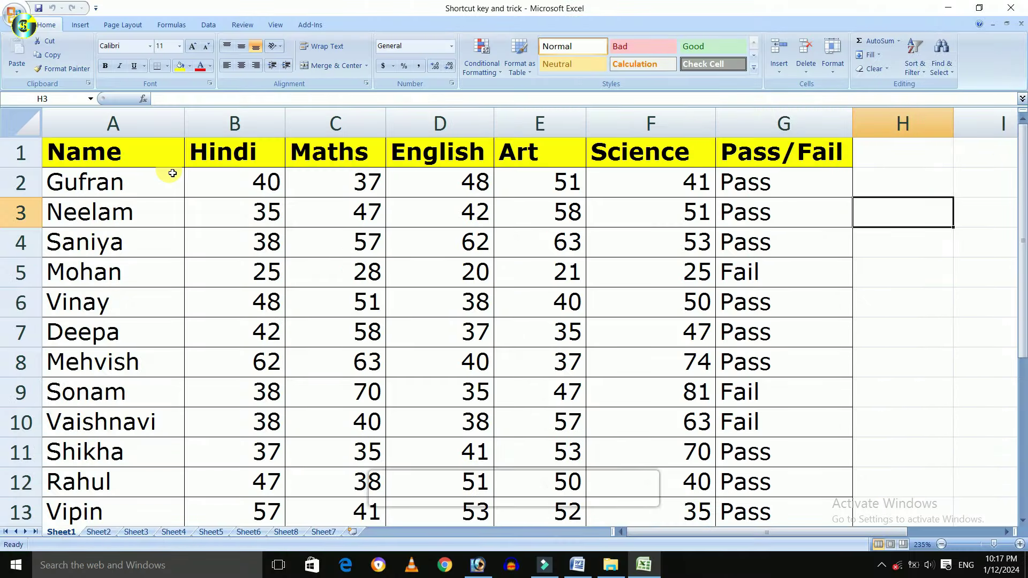
Select the whole marks table on Sheet1 and add filters to its header row.
left_click(172, 173)
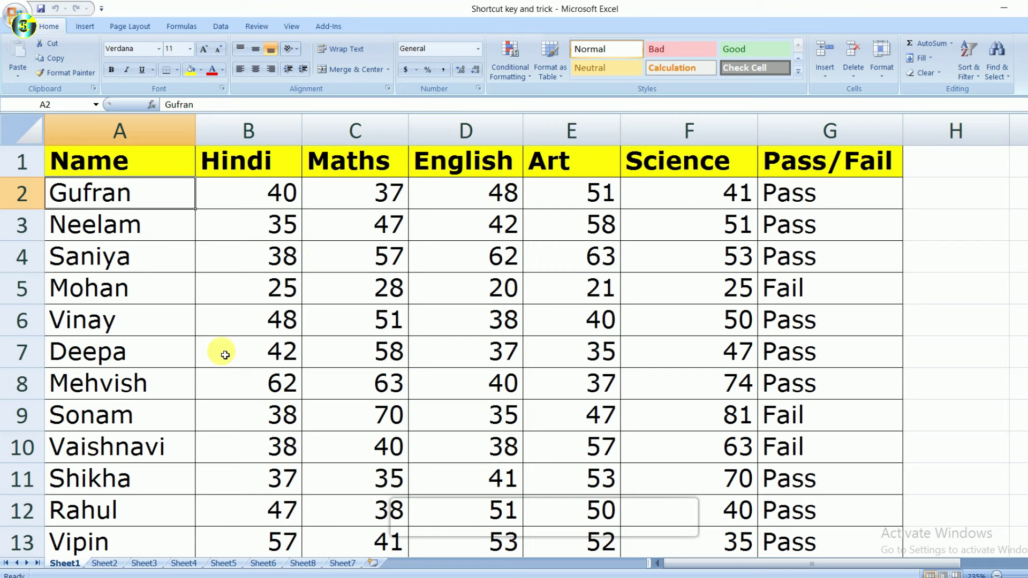
left_click(337, 266)
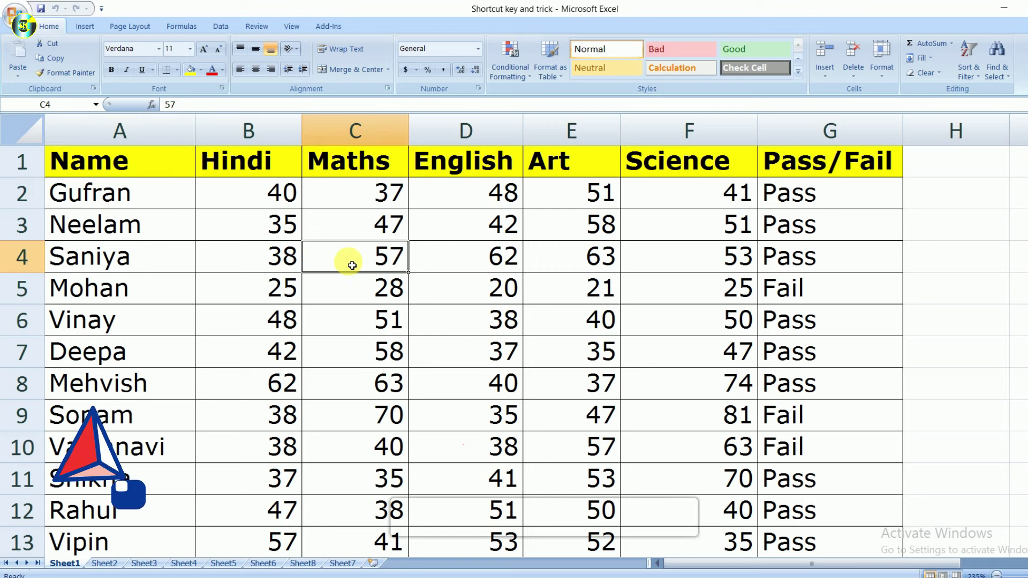
key("ctrl+a")
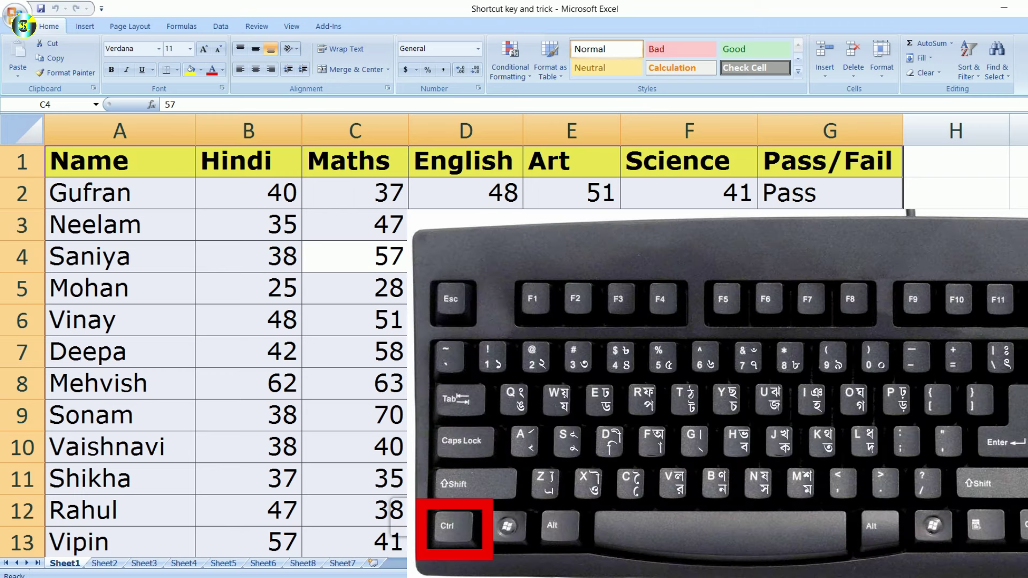
key("ctrl+shift+l")
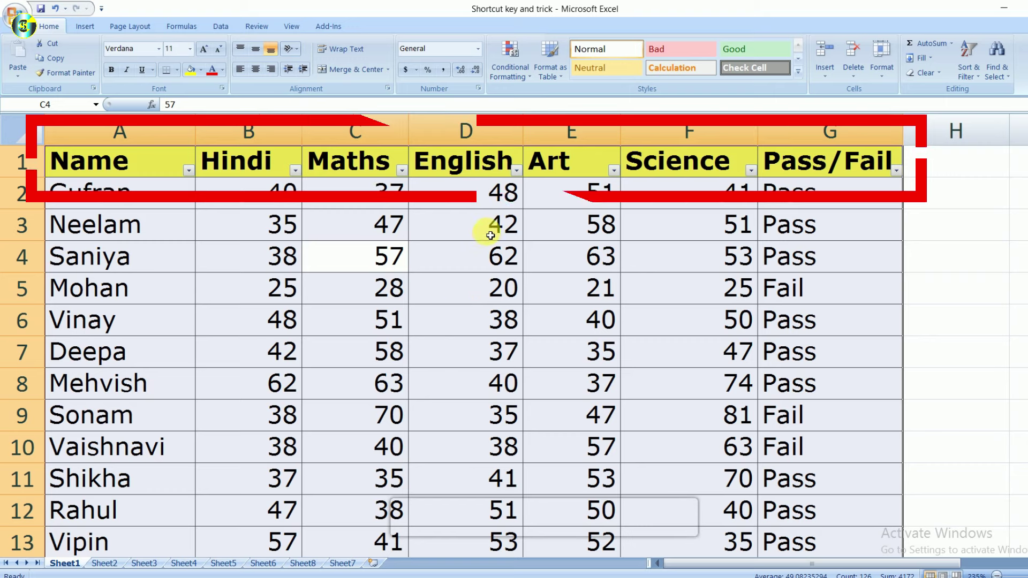
left_click(492, 201)
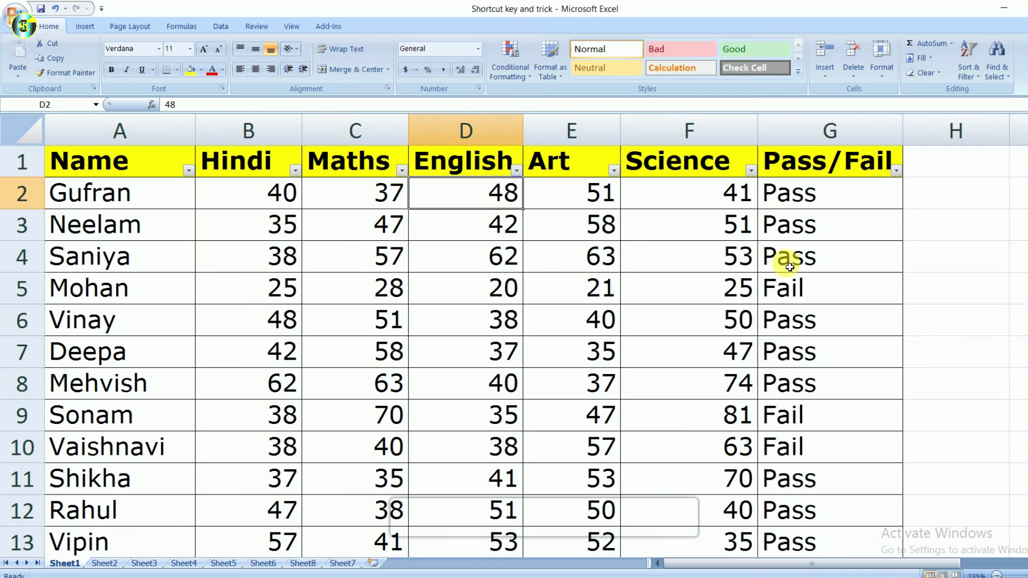
Filter the Pass/Fail column so that only the Fail rows are shown.
left_click_drag(789, 291, 741, 291)
left_click_drag(772, 416, 677, 417)
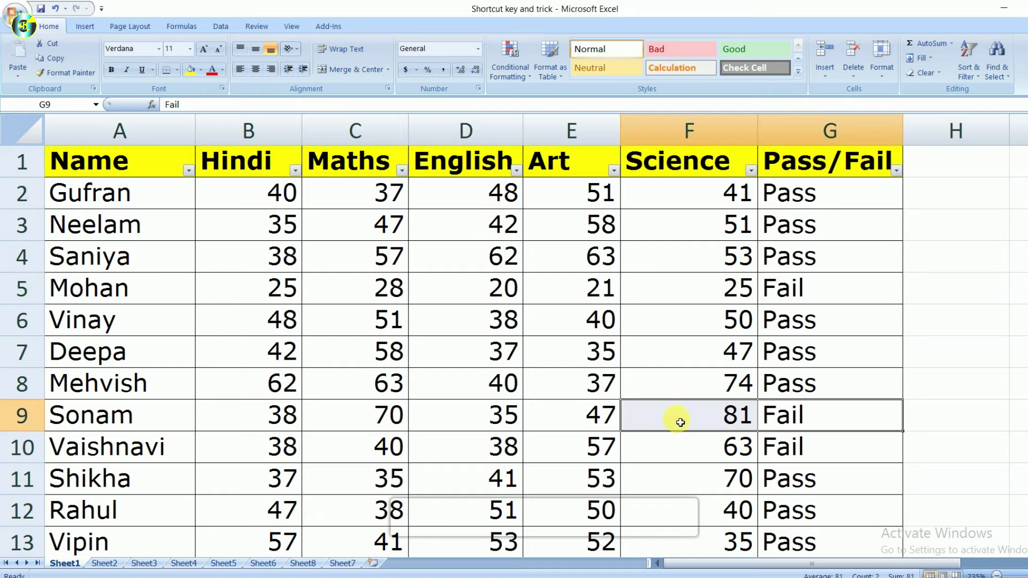
left_click(717, 315)
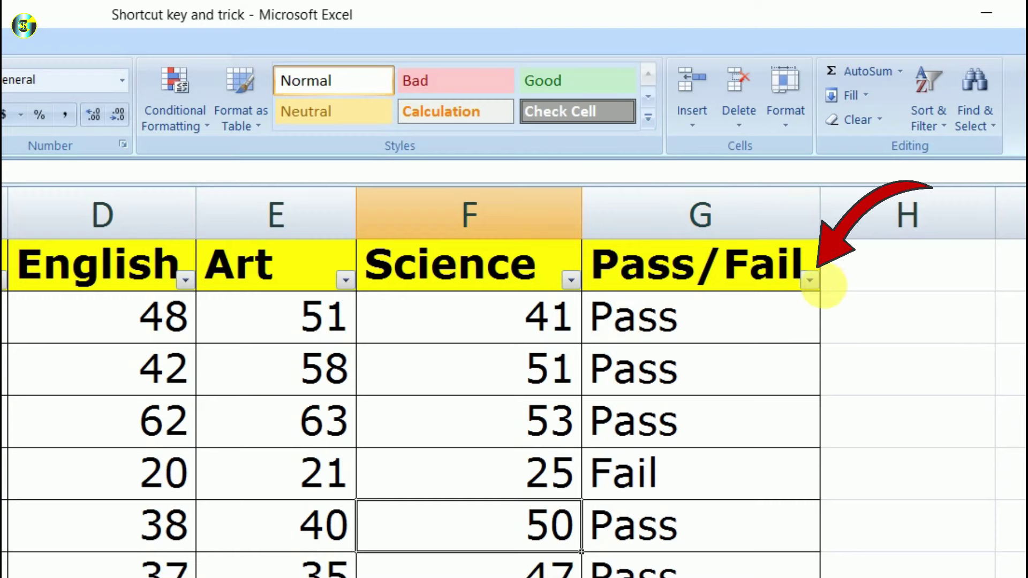
left_click(810, 281)
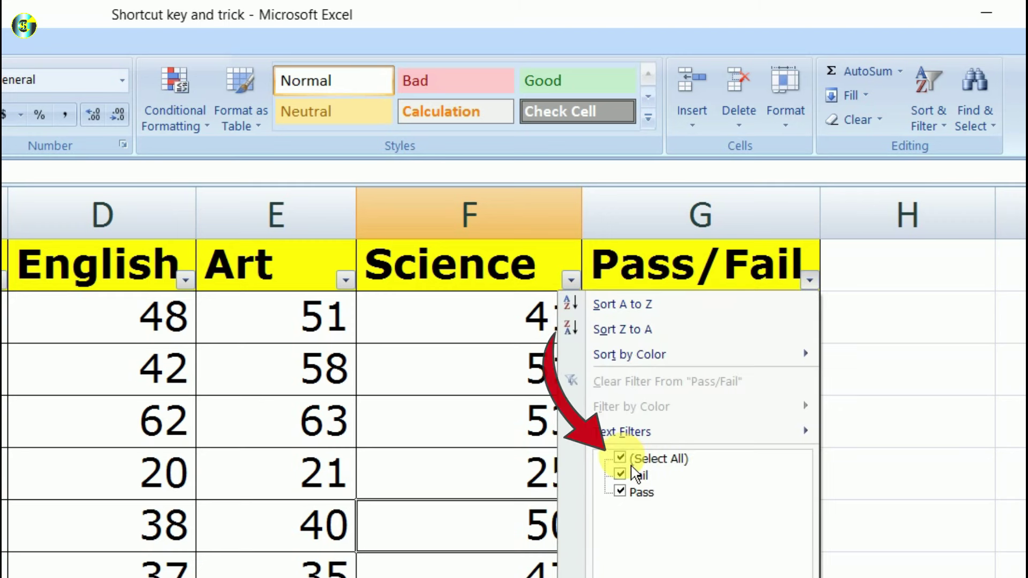
left_click(631, 464)
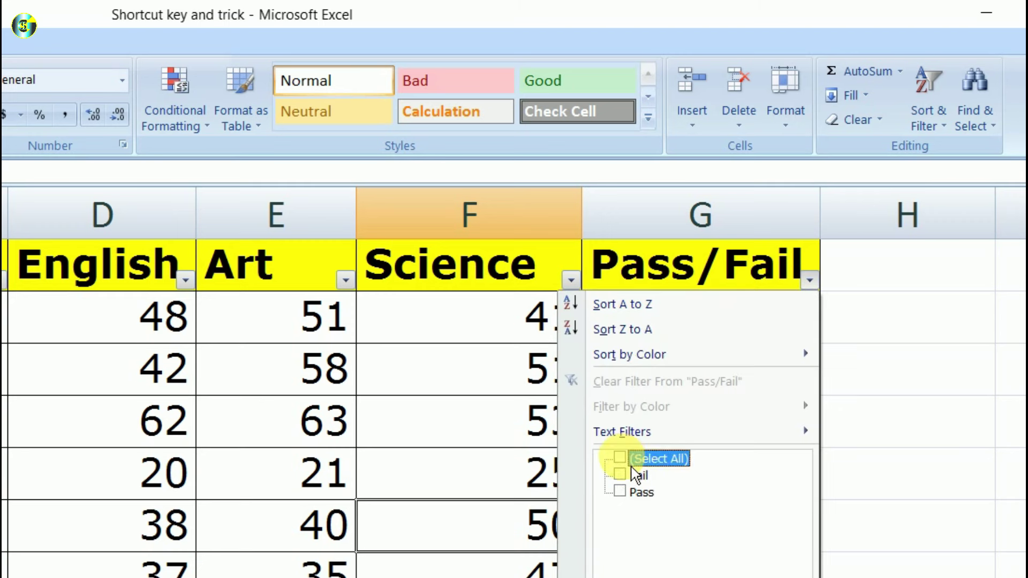
left_click(633, 480)
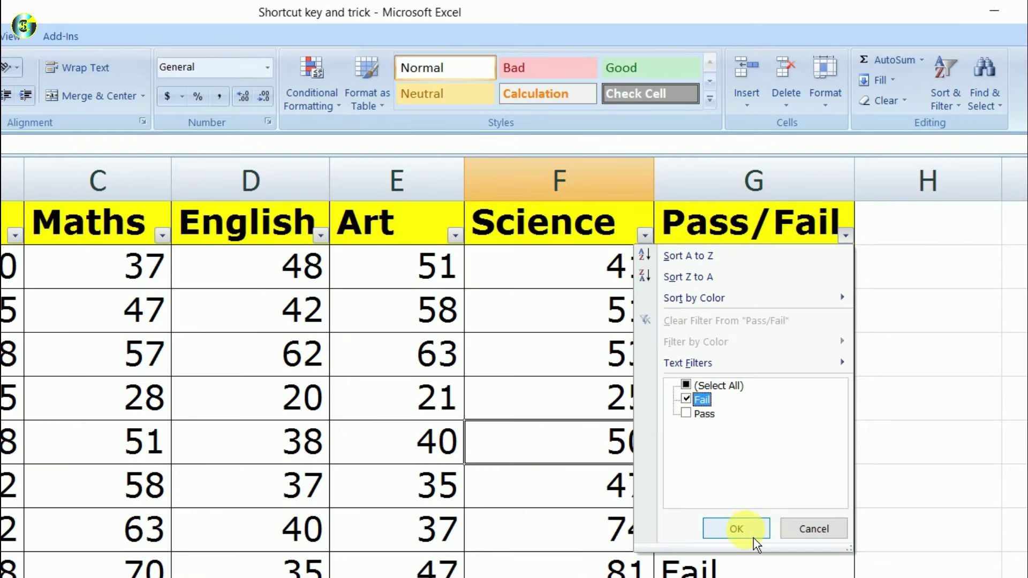
left_click(754, 537)
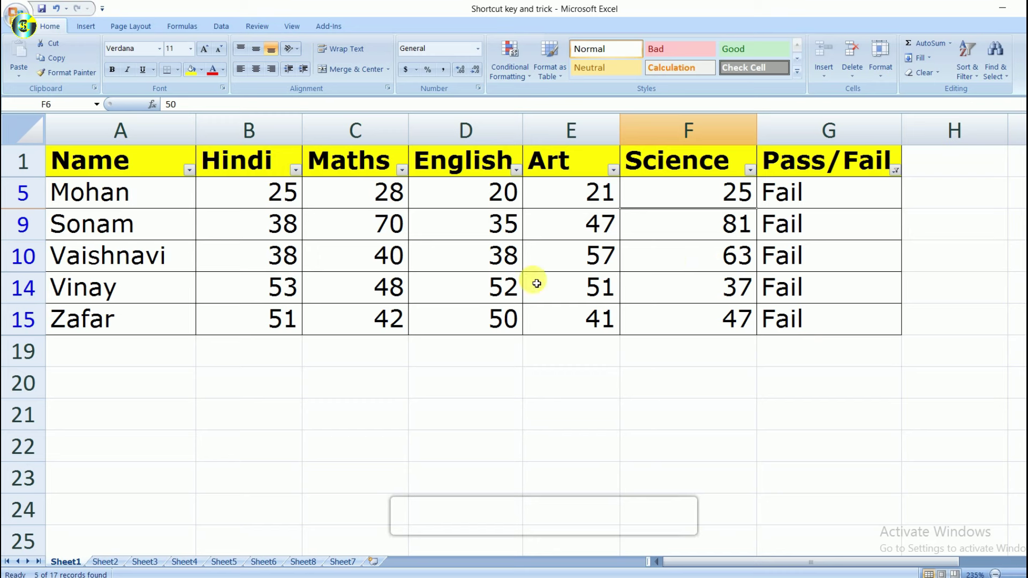
Remove the filters from the marks table so all students are listed again.
left_click(430, 259)
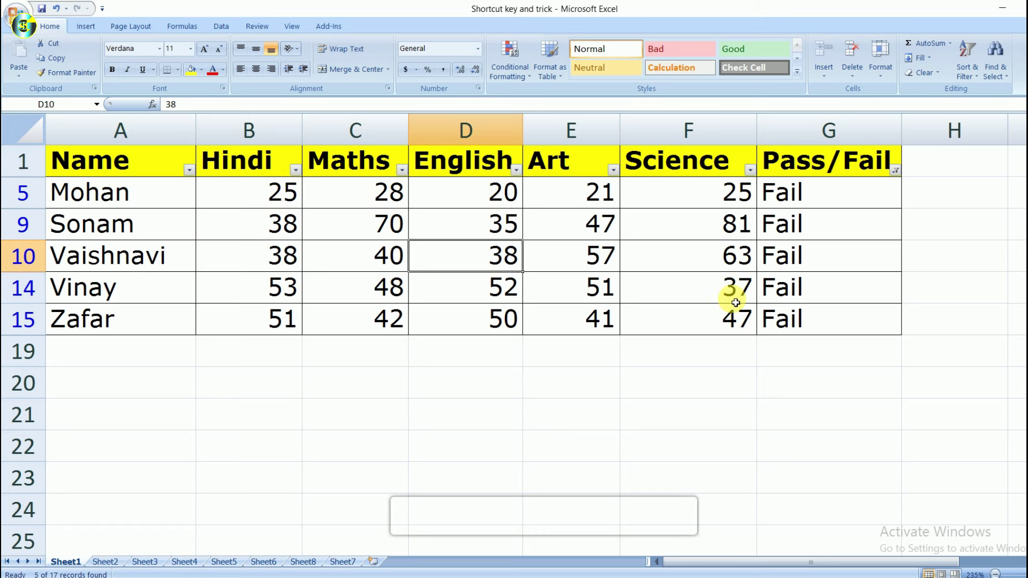
left_click(709, 259)
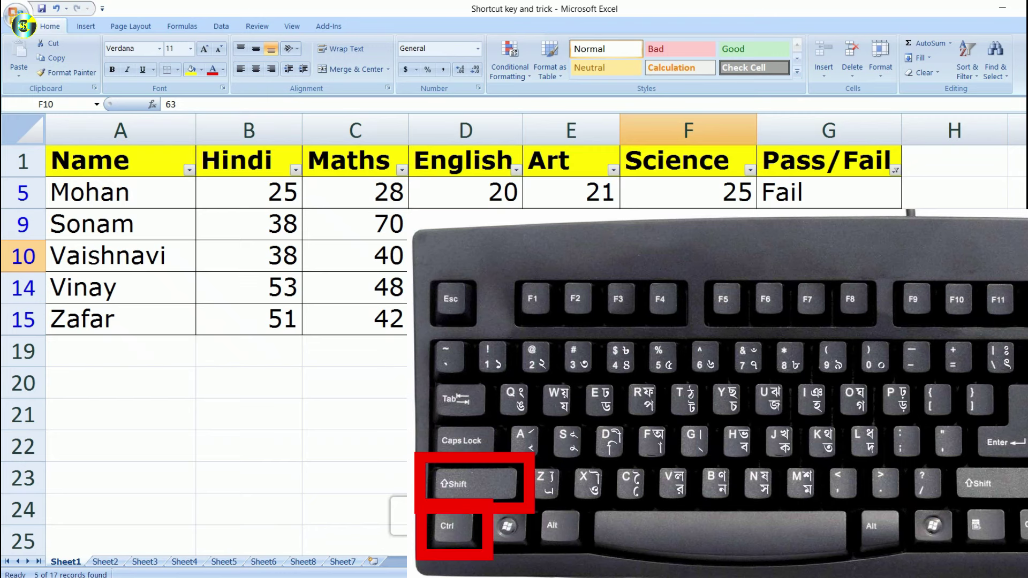
key("ctrl+shift+l")
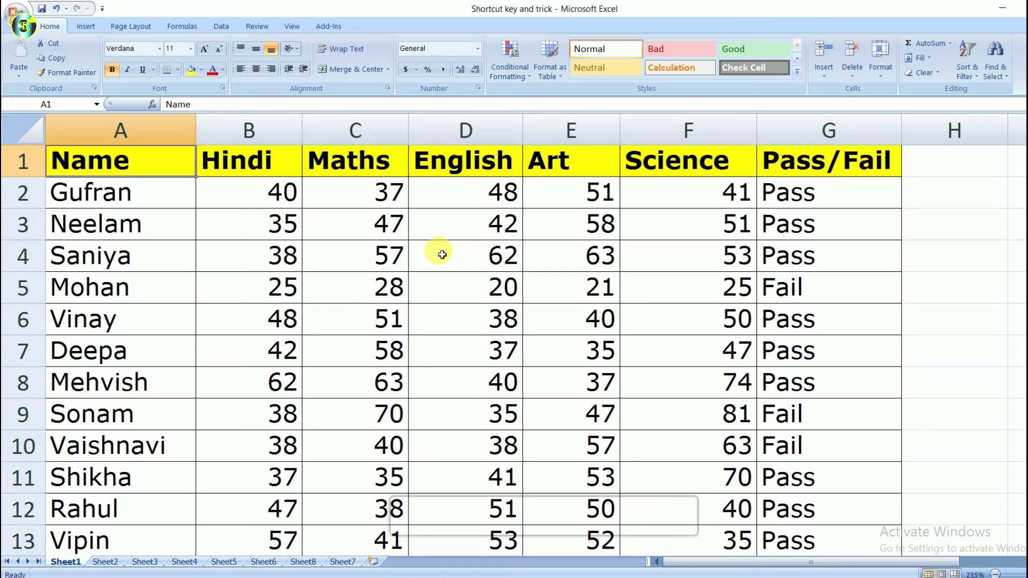
Select the entire data region of the marks table, starting from cell B4.
left_click(226, 267)
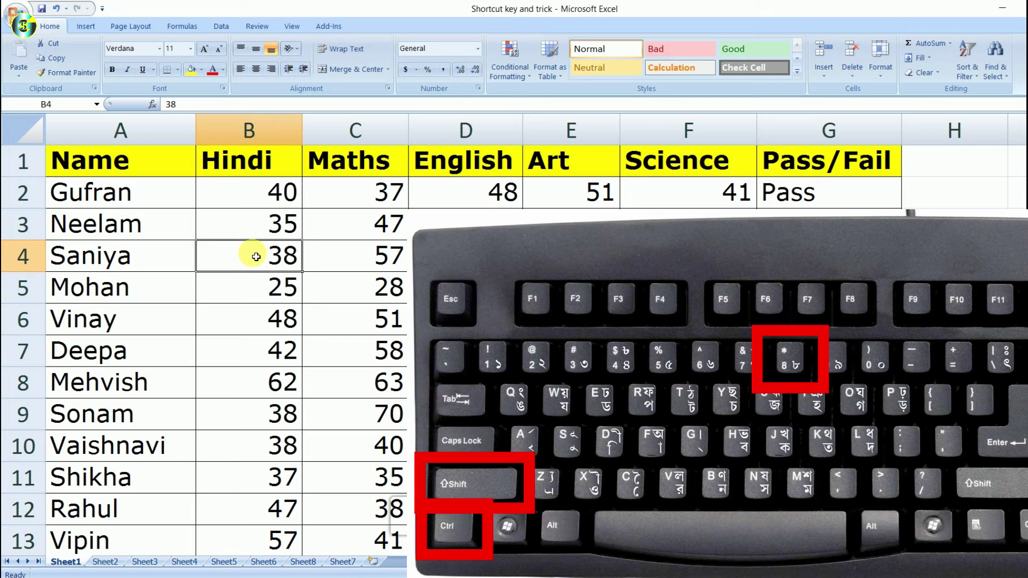
key("ctrl+shift+8")
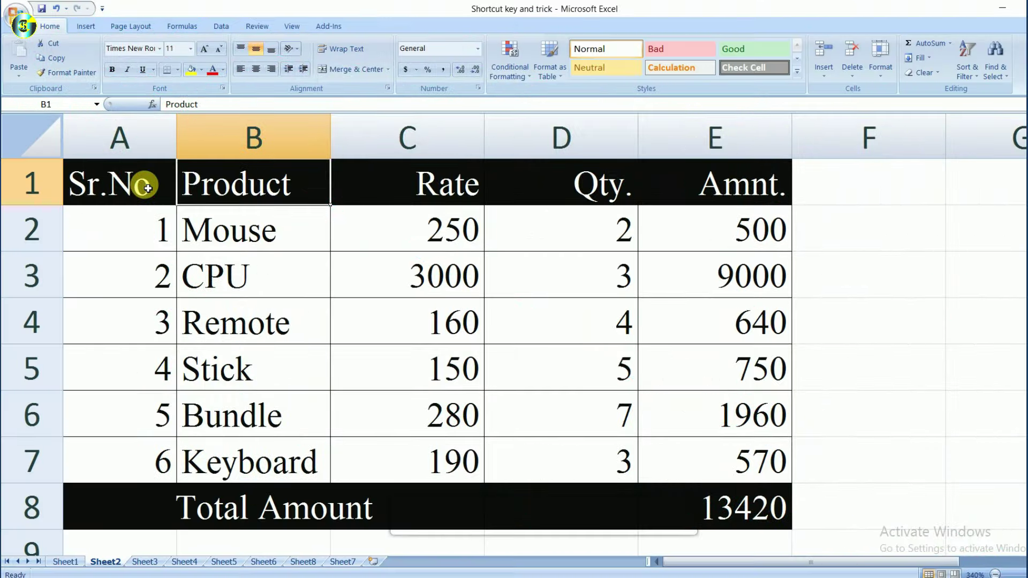
Examine the rates, quantities and amount formulas in the product table on Sheet2.
left_click(143, 185)
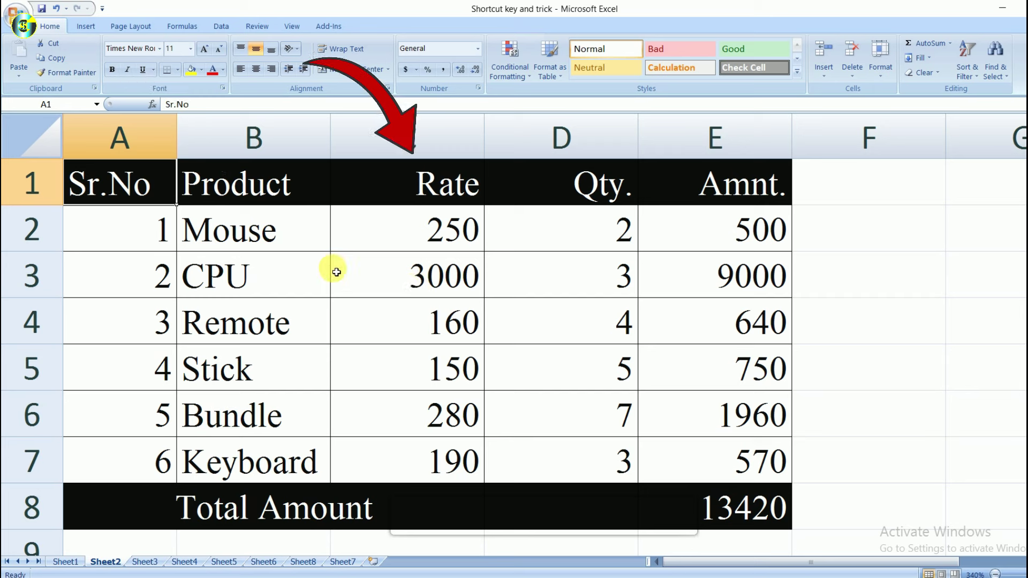
left_click_drag(429, 231, 442, 267)
left_click_drag(557, 222, 583, 262)
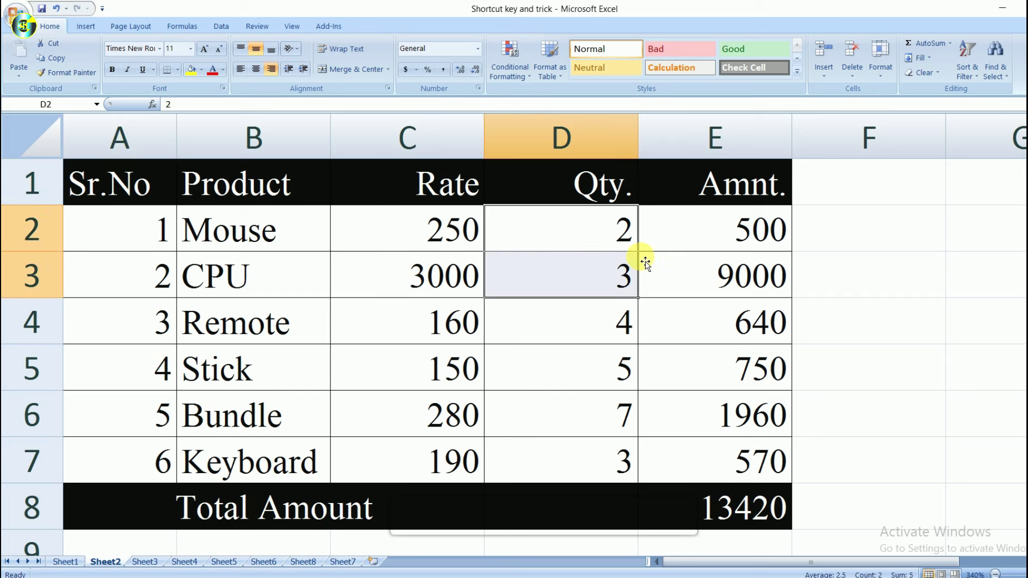
left_click_drag(738, 235, 733, 446)
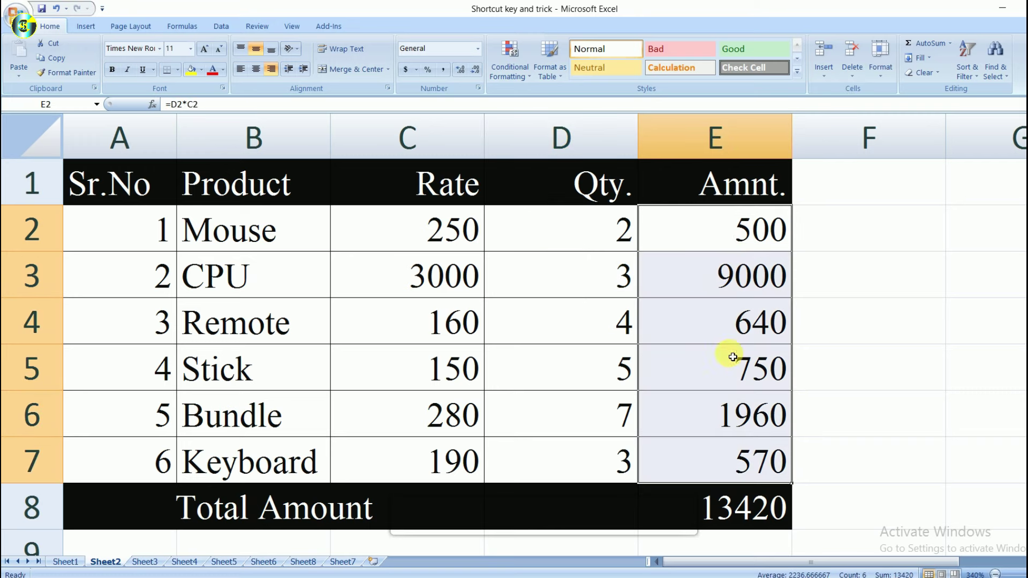
left_click(731, 333)
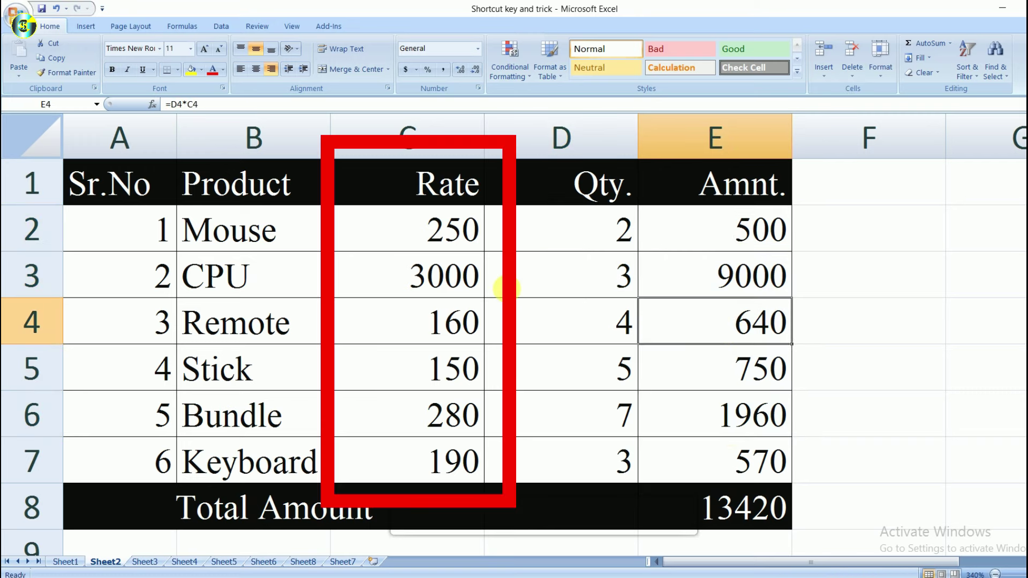
Edit the Mouse rate in cell C2 in place so it reads "250 Pcs".
left_click(459, 240)
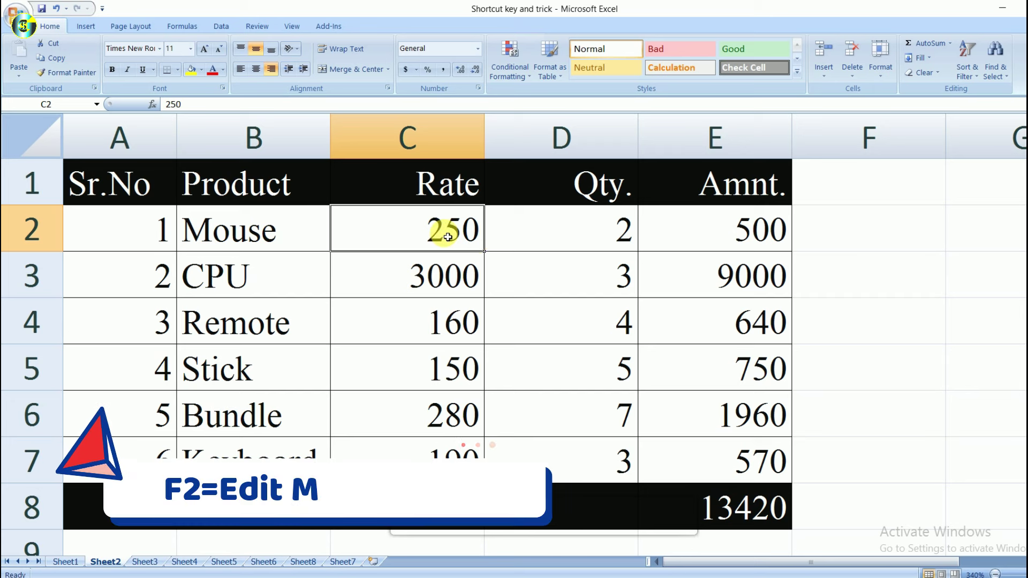
key("F2")
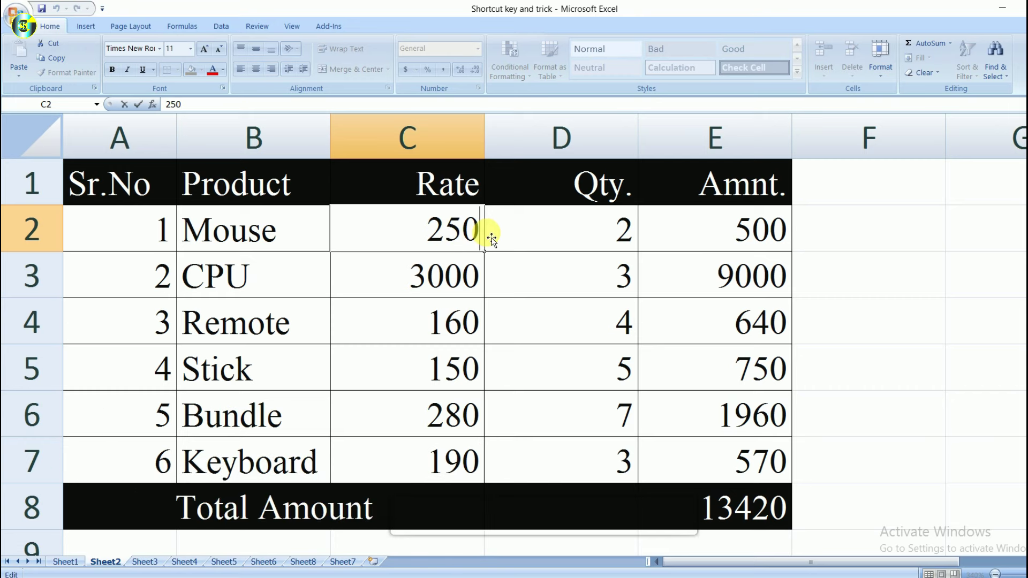
type("Pc")
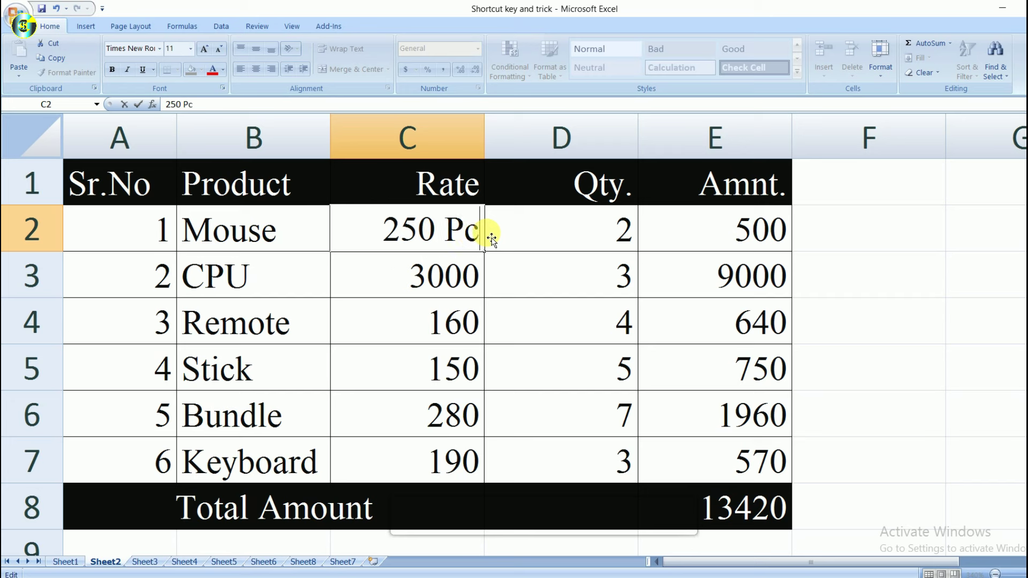
type("s")
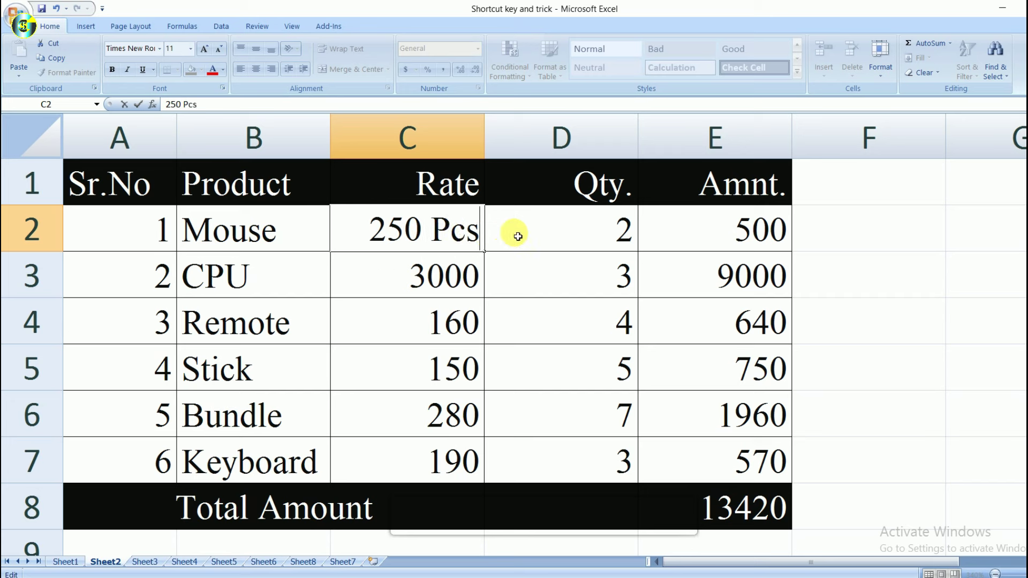
key("Return")
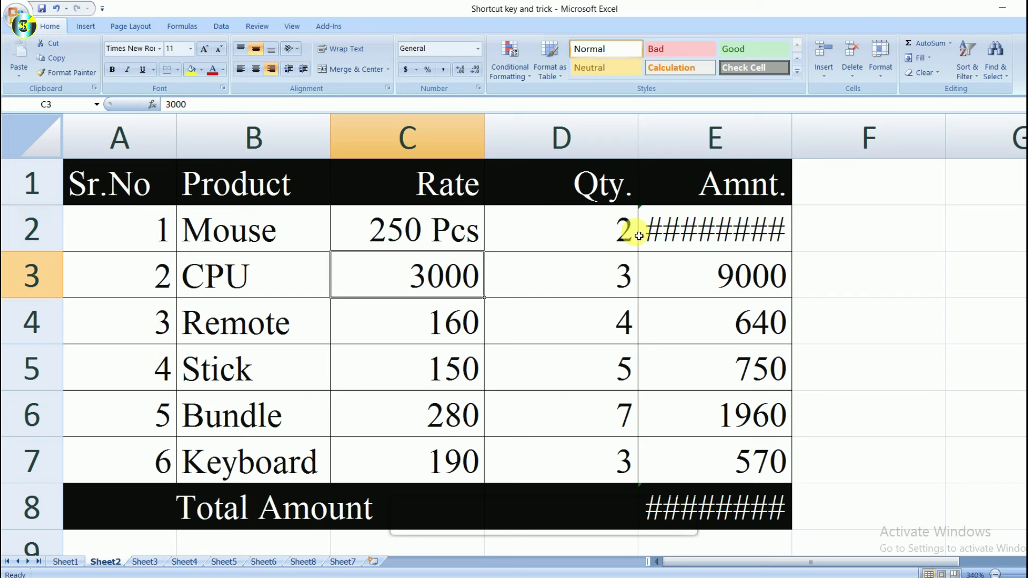
Inspect the Mouse amount and Total Amount cells, and undo the edit of the Mouse rate.
left_click(659, 230)
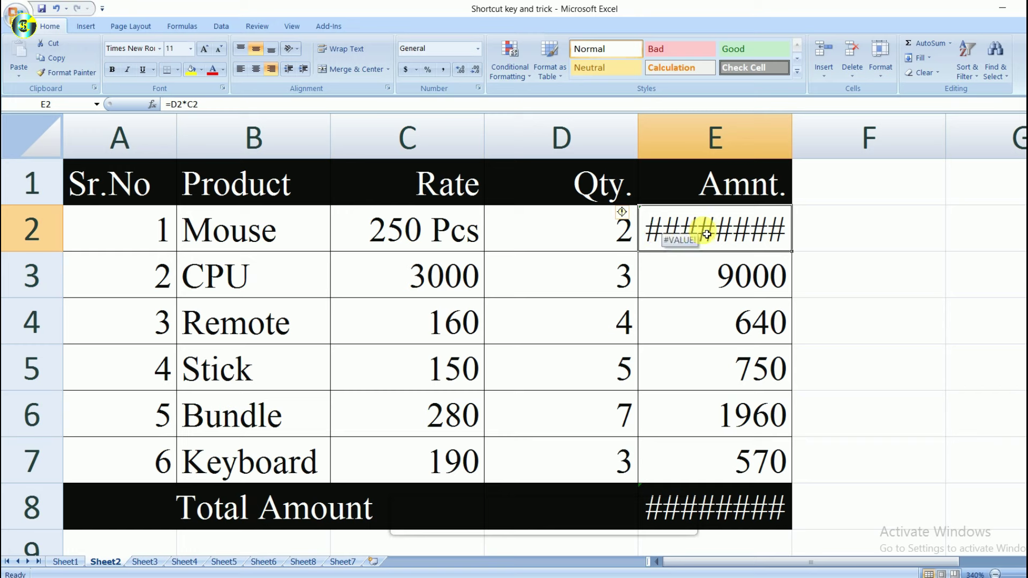
left_click(722, 496)
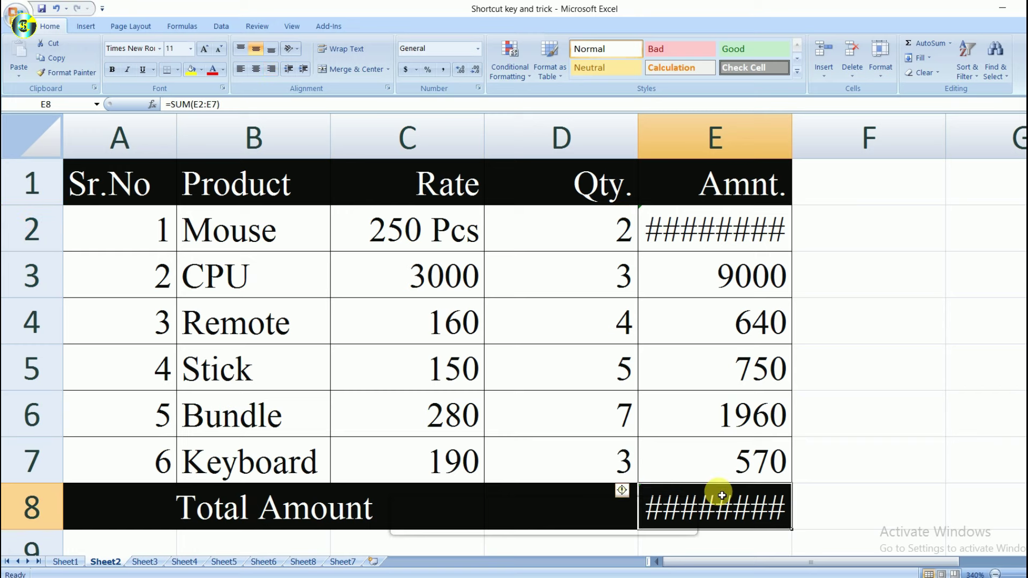
left_click(716, 230)
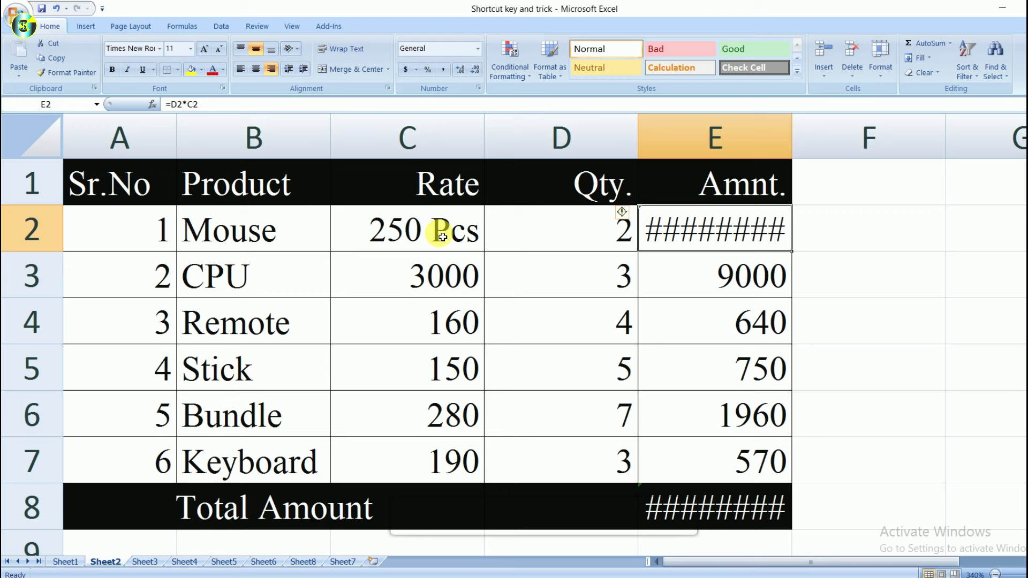
key("ctrl+z")
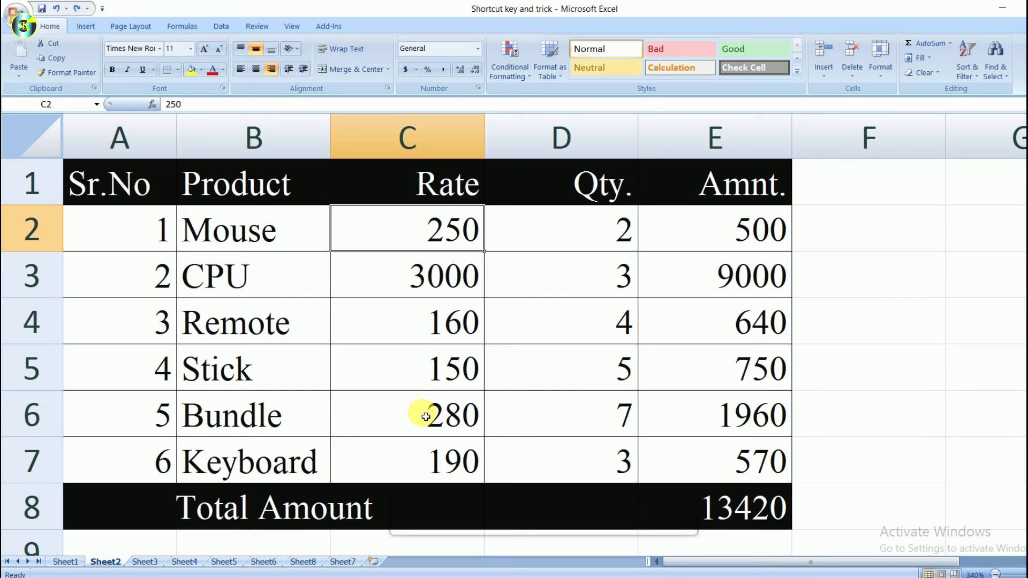
Apply the custom number format # "Pcs" to the product rates in C2:C7.
left_click_drag(422, 457, 414, 238)
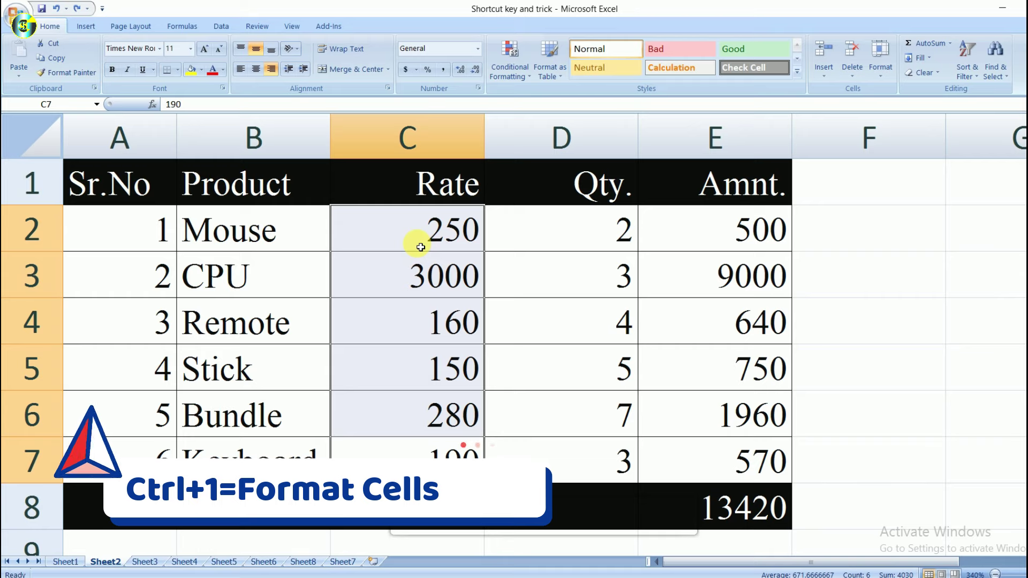
key("ctrl+1")
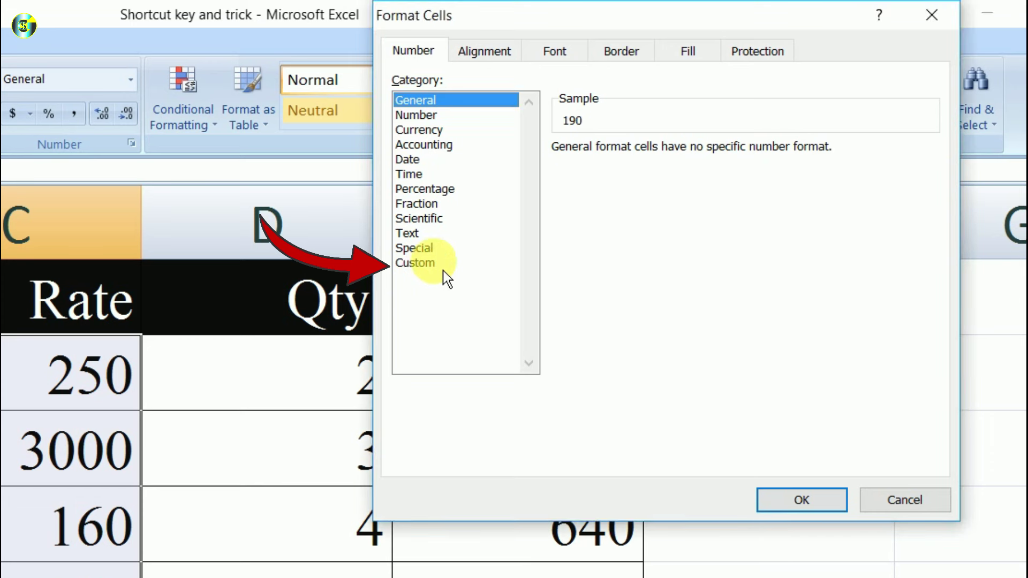
left_click(439, 268)
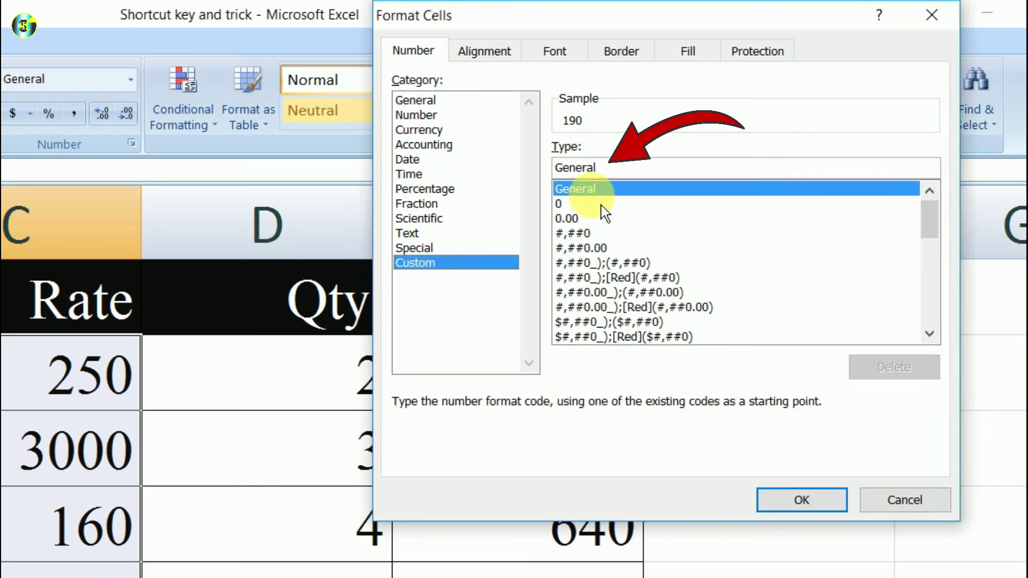
left_click(627, 177)
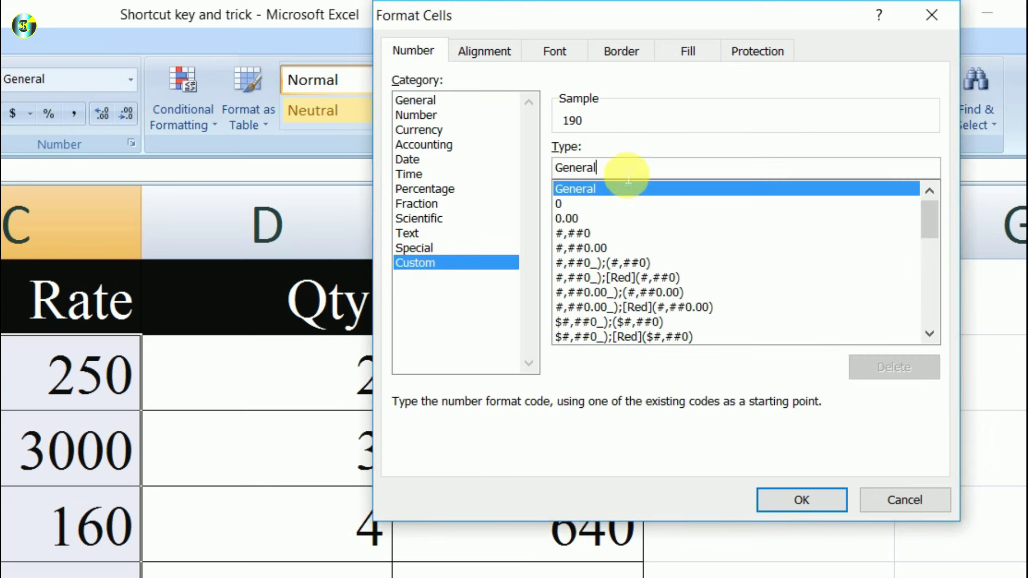
key("BackSpace")
key("BackSpace")
key("BackSpace")
key("BackSpace")
key("BackSpace")
key("BackSpace")
key("BackSpace")
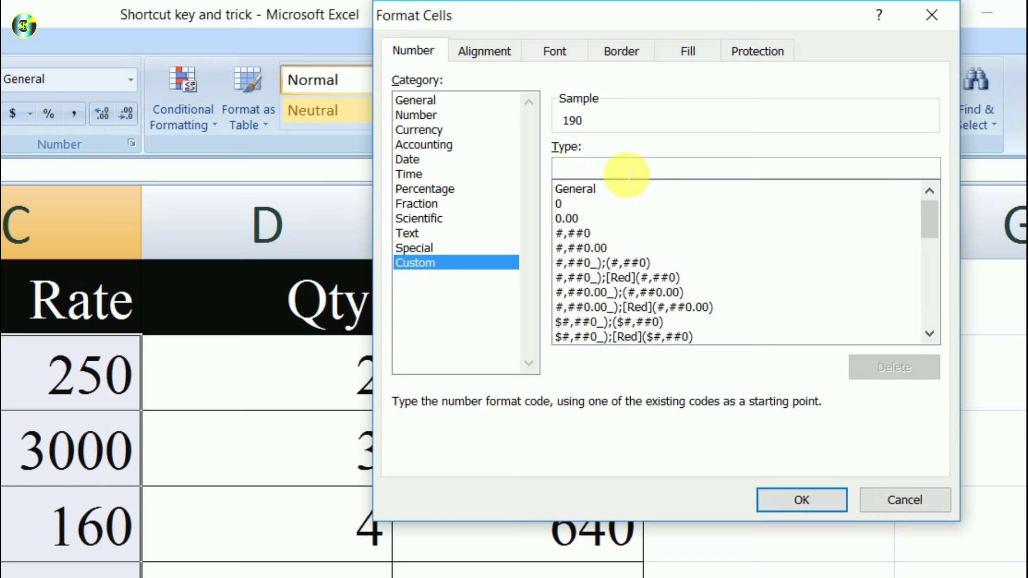
type("#")
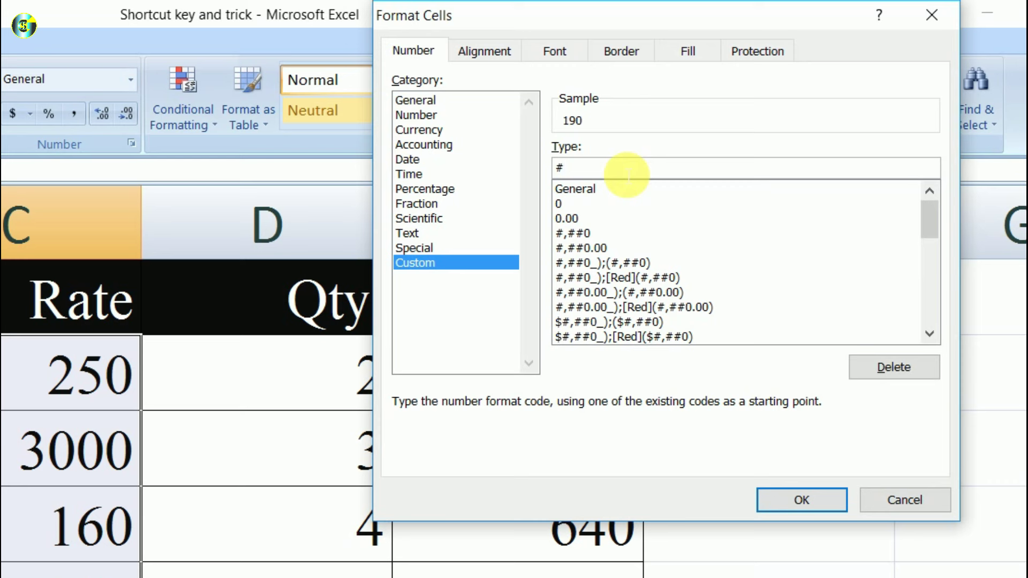
type(" \"Pcs\"")
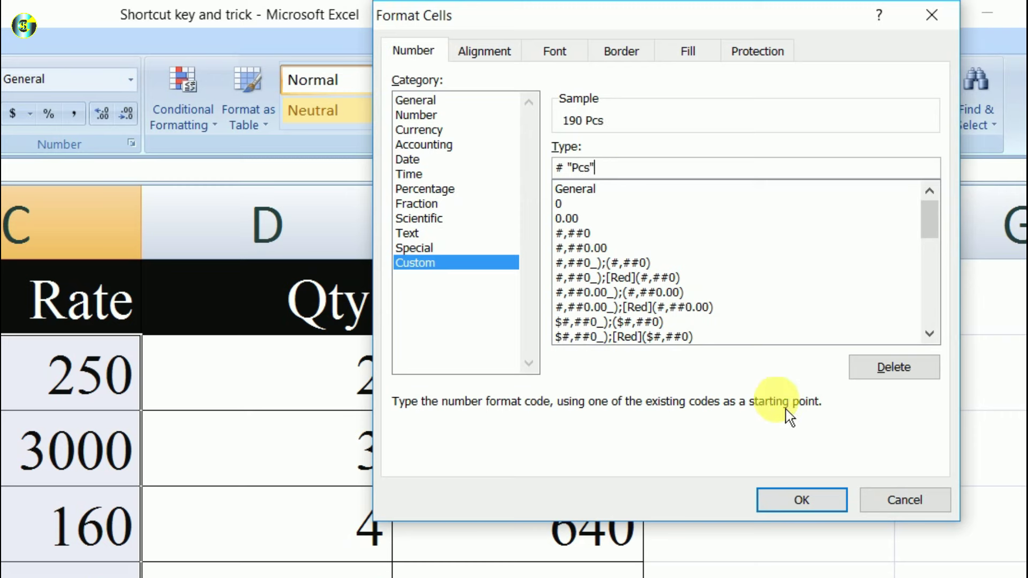
left_click(809, 505)
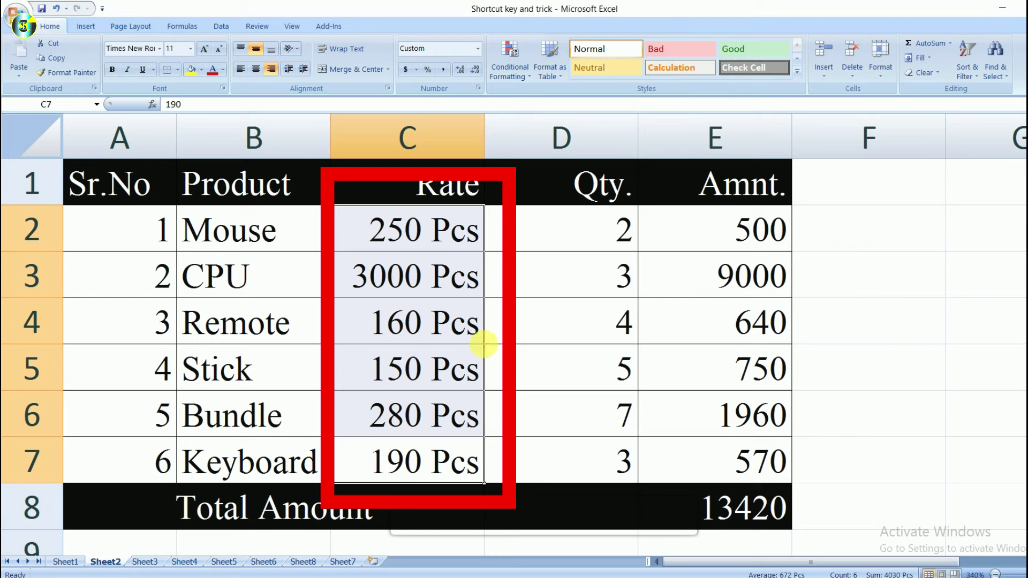
Check the formatted rates in column C and the amounts in column E of the product table.
left_click(449, 276)
left_click(442, 244)
left_click(447, 335)
left_click(446, 374)
left_click(443, 416)
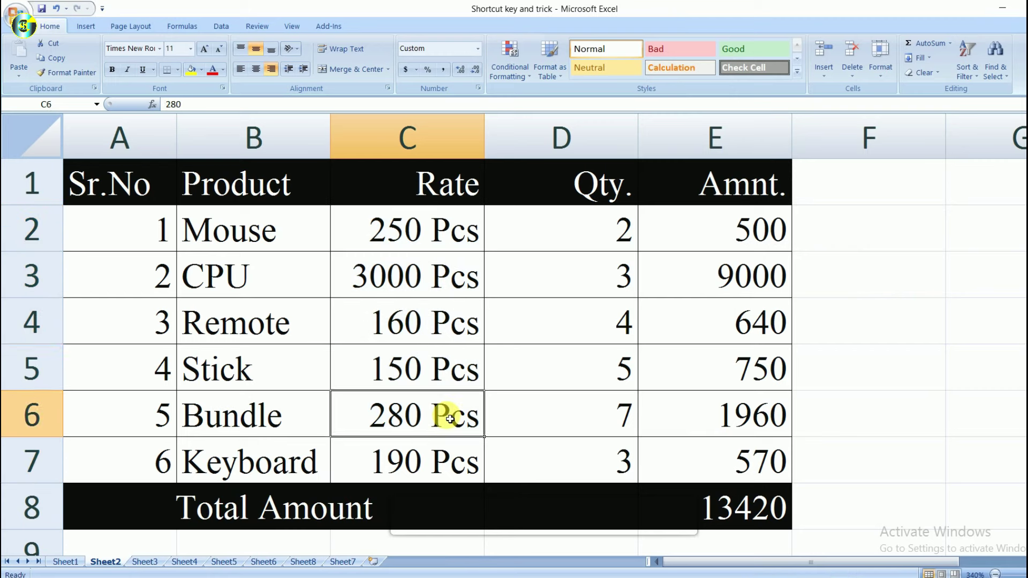
left_click(718, 236)
left_click(717, 273)
left_click(718, 327)
left_click(716, 375)
left_click(714, 429)
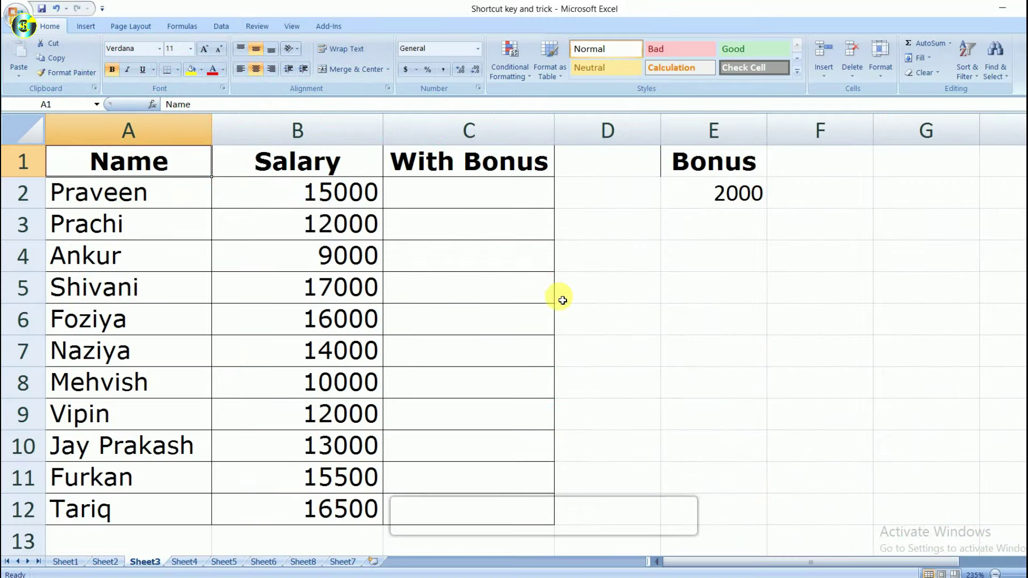
Examine the name and salary columns and the bonus value in E2 on Sheet3.
left_click_drag(185, 197, 177, 409)
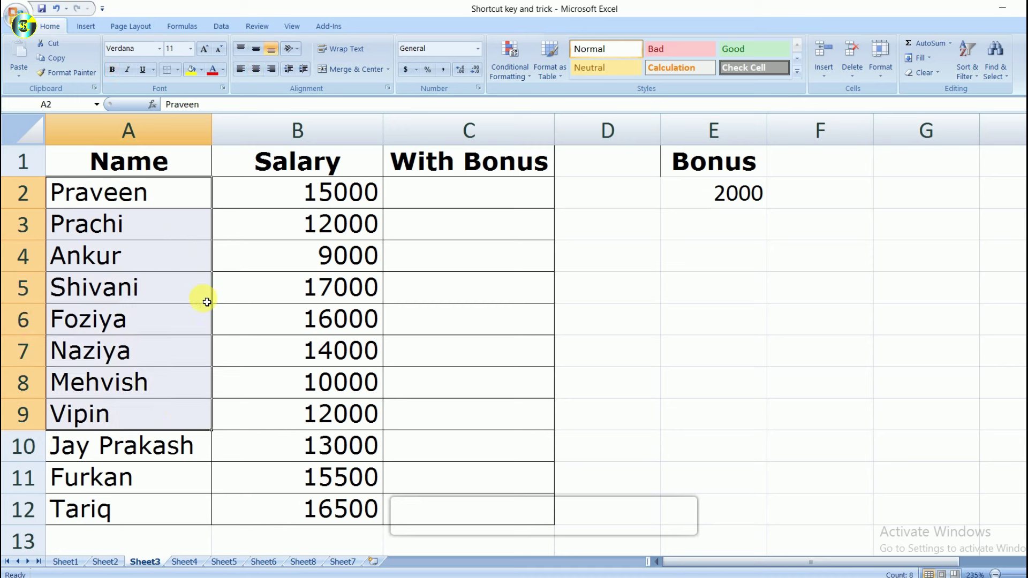
left_click_drag(308, 193, 305, 406)
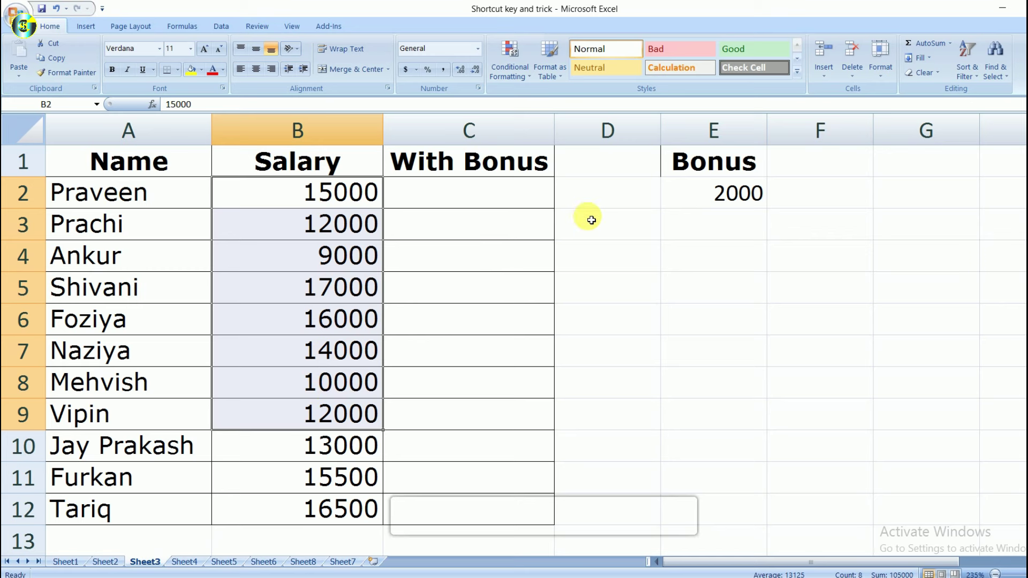
left_click(731, 198)
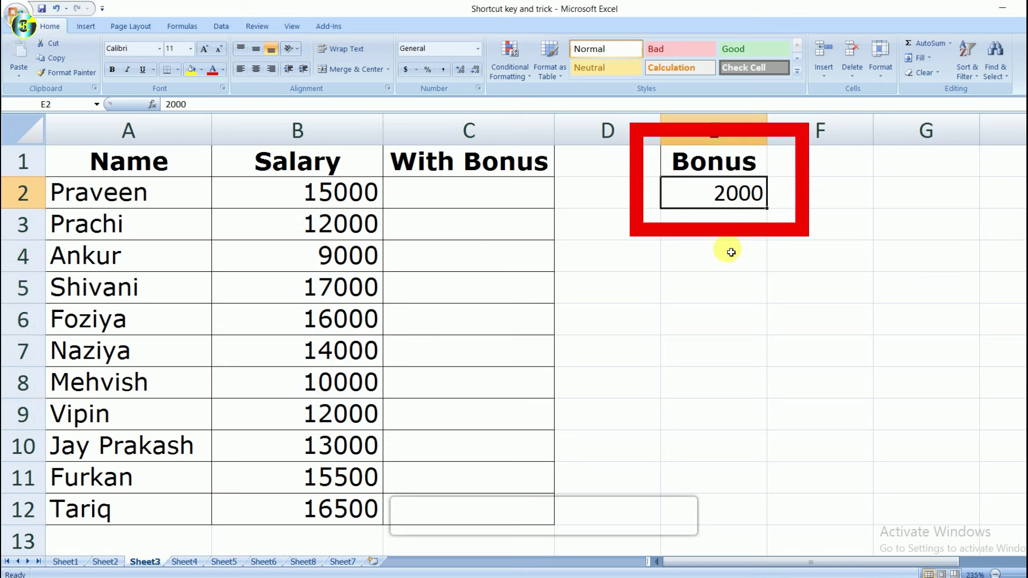
left_click(358, 197)
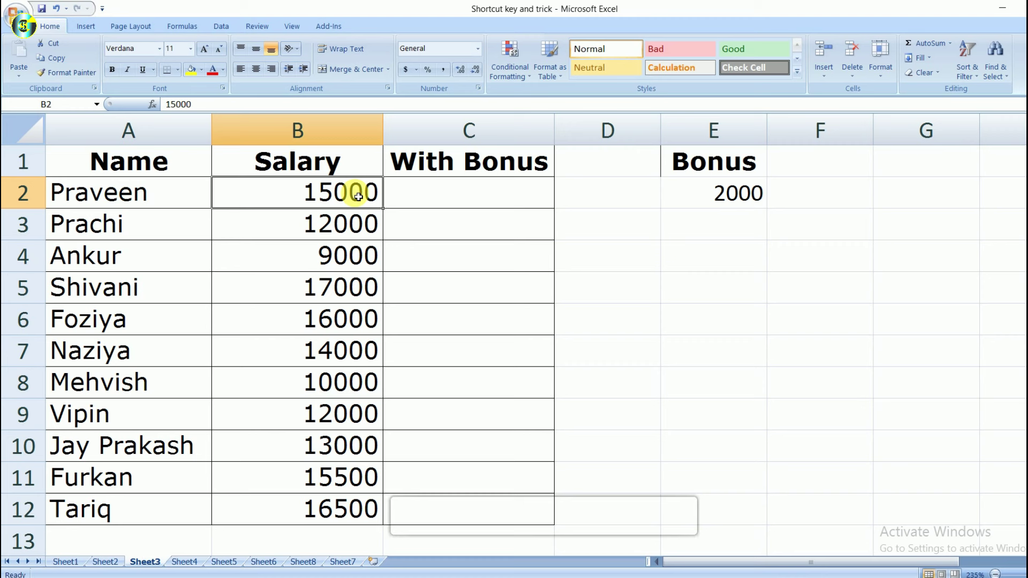
Enter the formula =B2+E2 in cell C2 of the With Bonus column.
left_click(484, 199)
type("=")
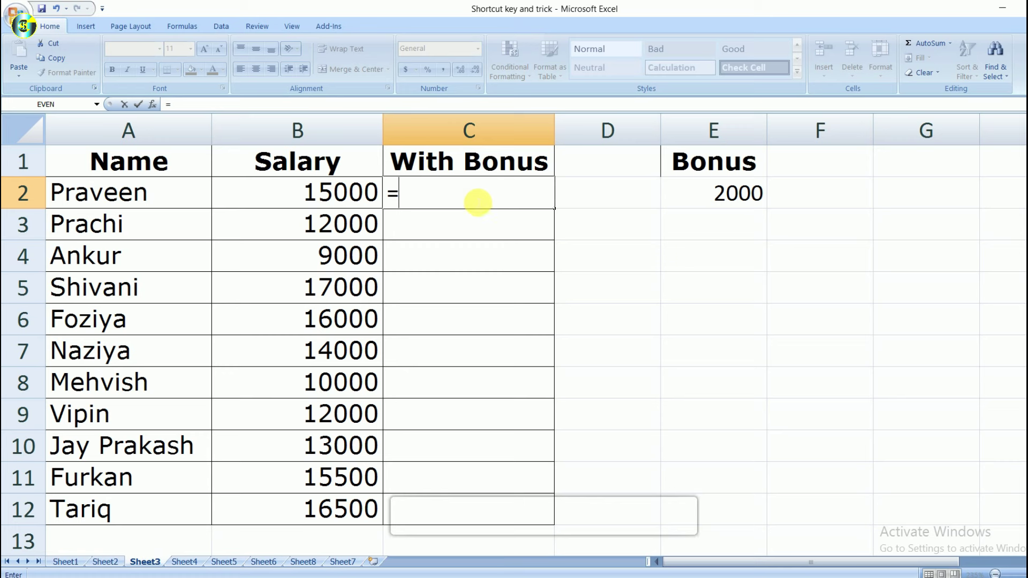
left_click(309, 201)
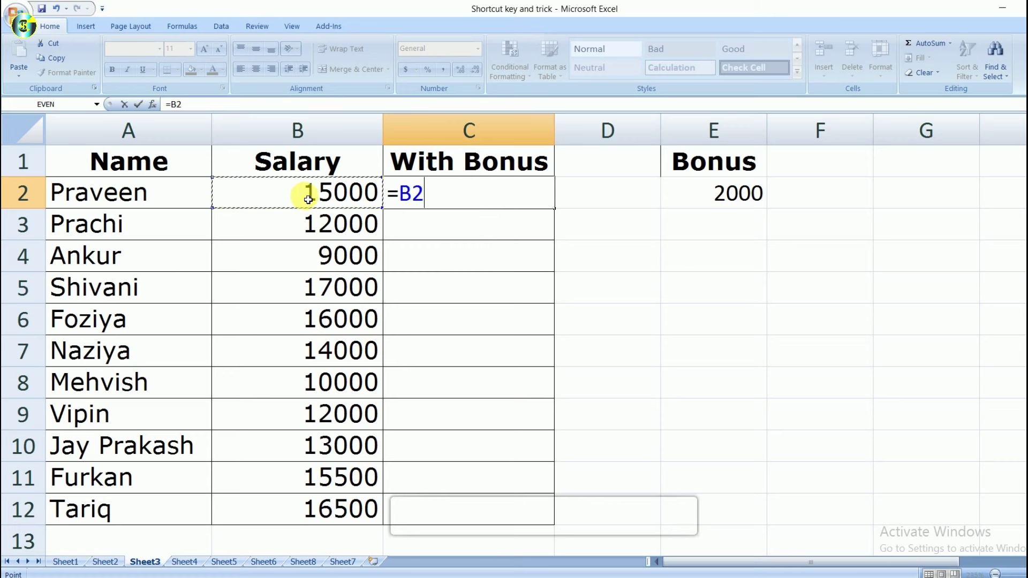
type("+")
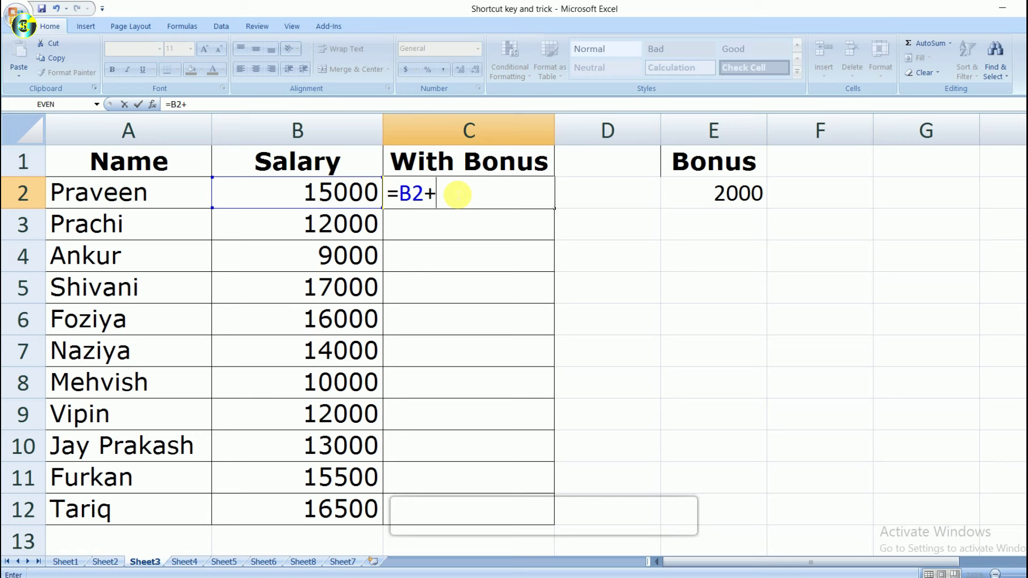
left_click(732, 199)
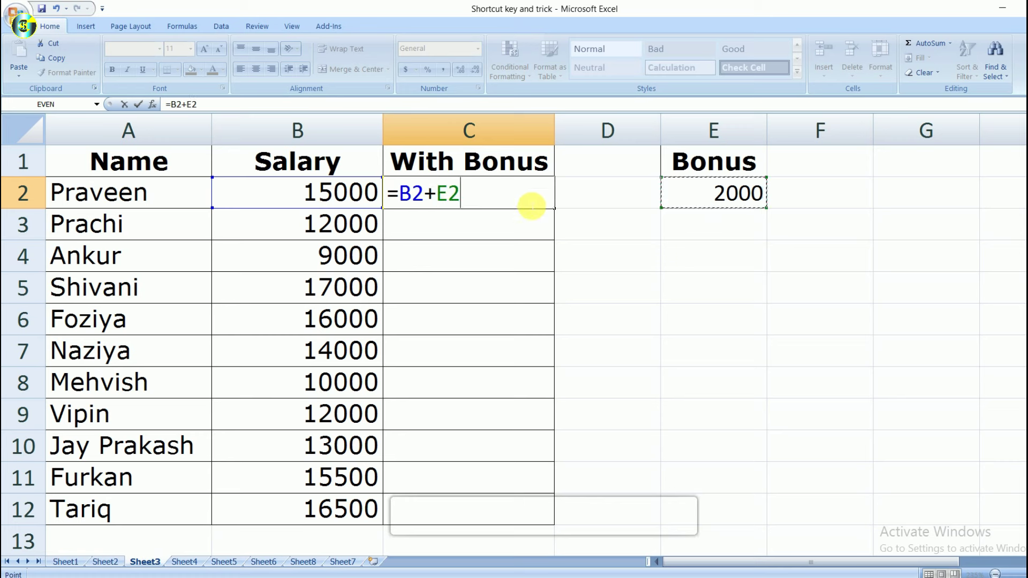
key("Return")
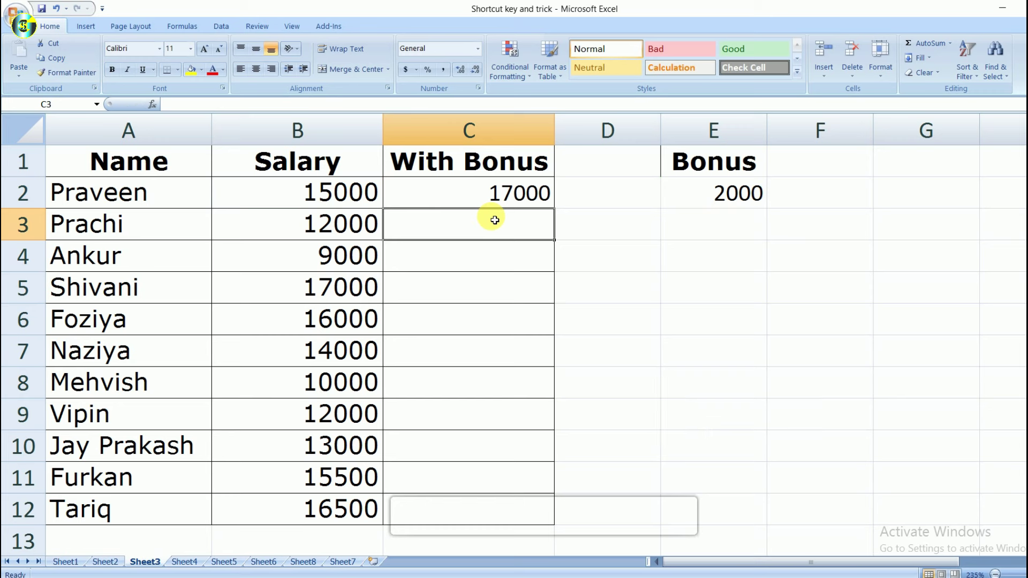
Try filling the C2 formula down to C12, inspecting the copied formulas, and undo the fill.
left_click(490, 196)
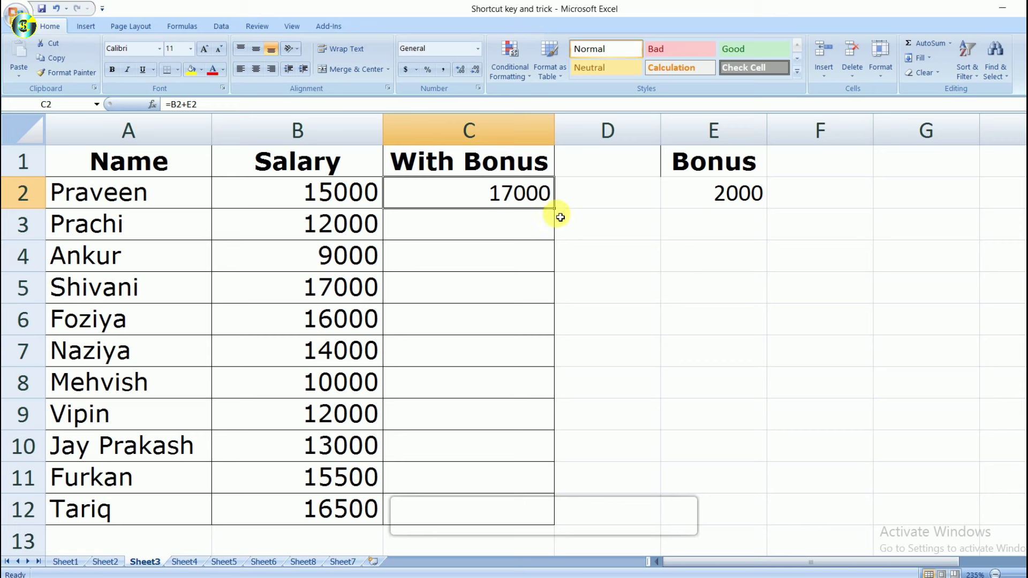
left_click_drag(555, 210, 557, 520)
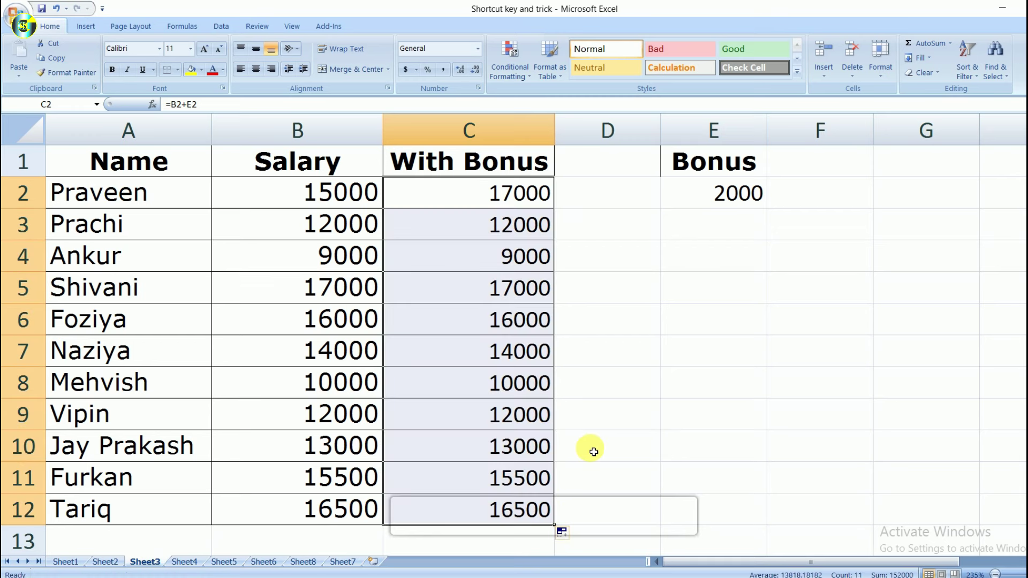
left_click(363, 221)
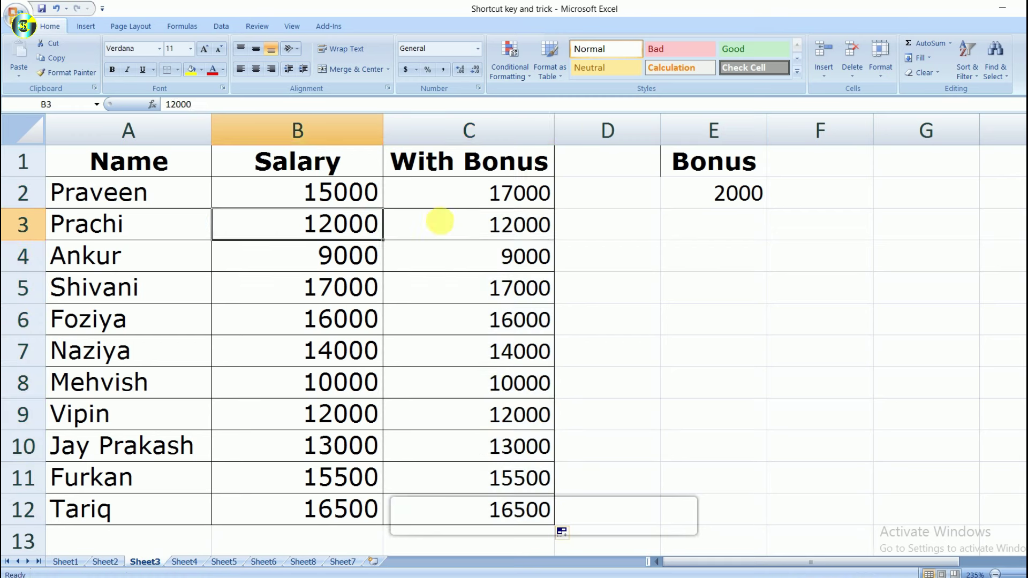
key("Right")
key("Down")
key("Down")
key("Down")
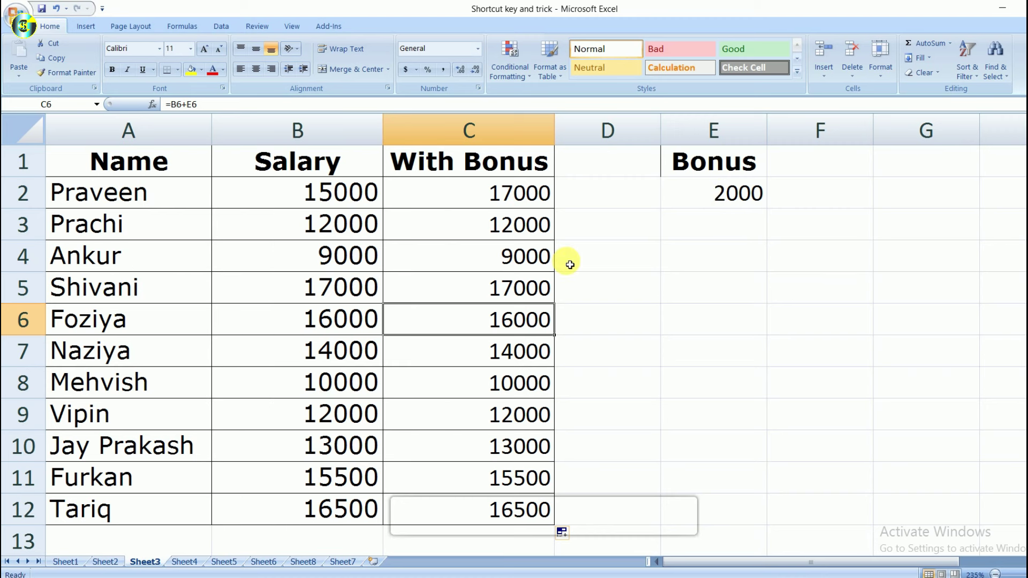
key("ctrl+z")
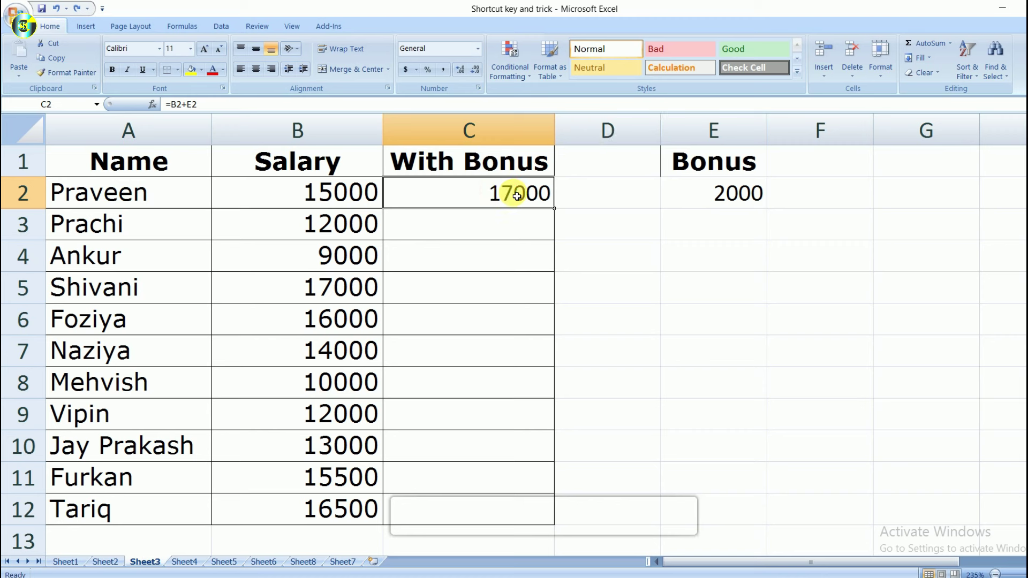
Make the bonus reference absolute so C2 reads =B2+$E$2, and fill the formula down to C12.
key("F2")
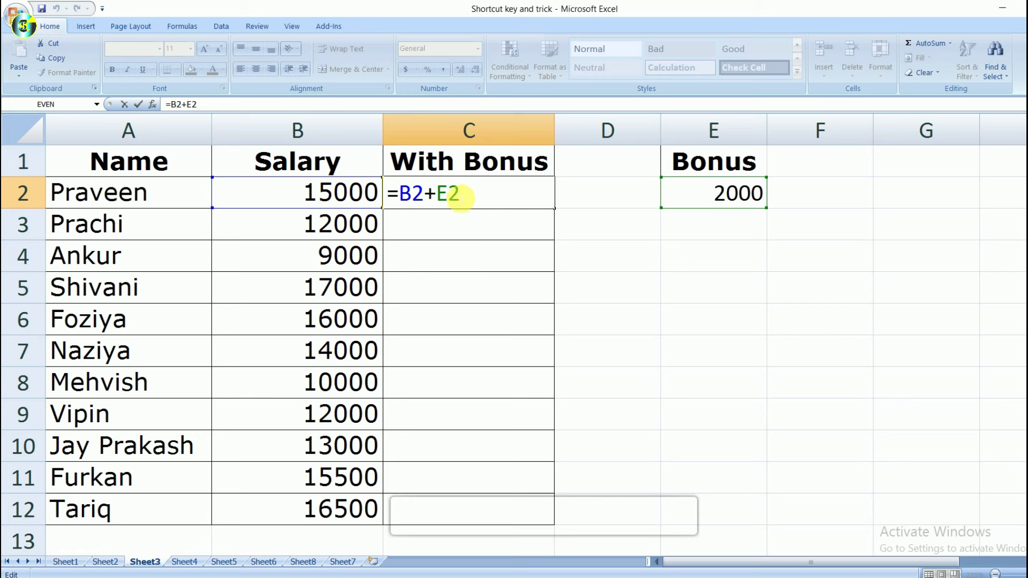
double_click(454, 194)
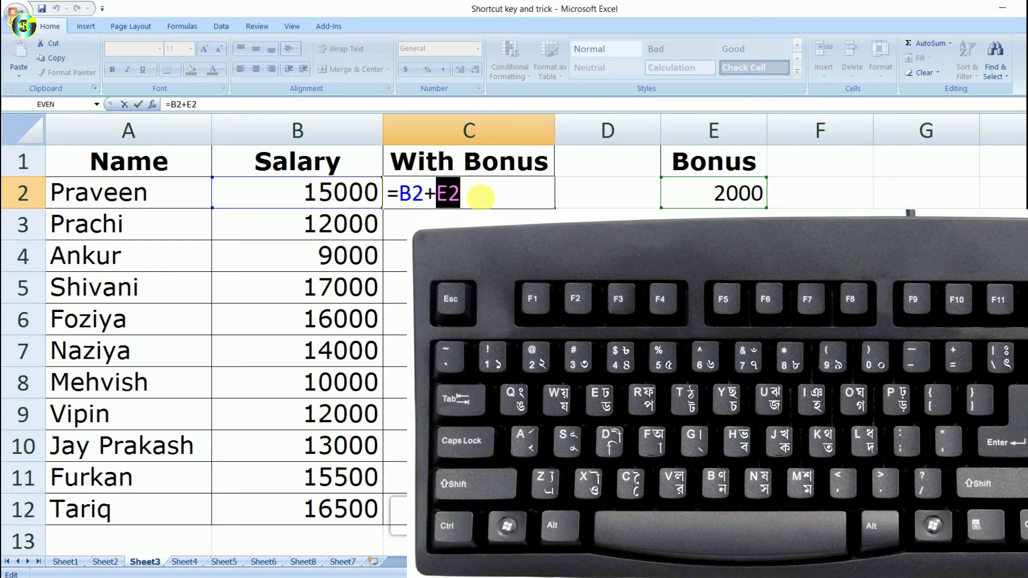
key("F4")
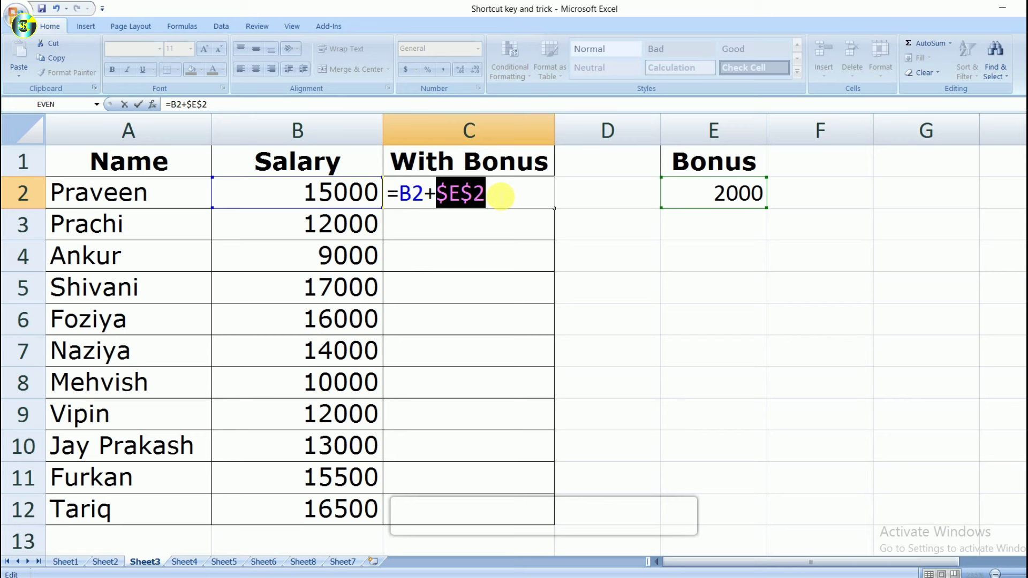
key("Return")
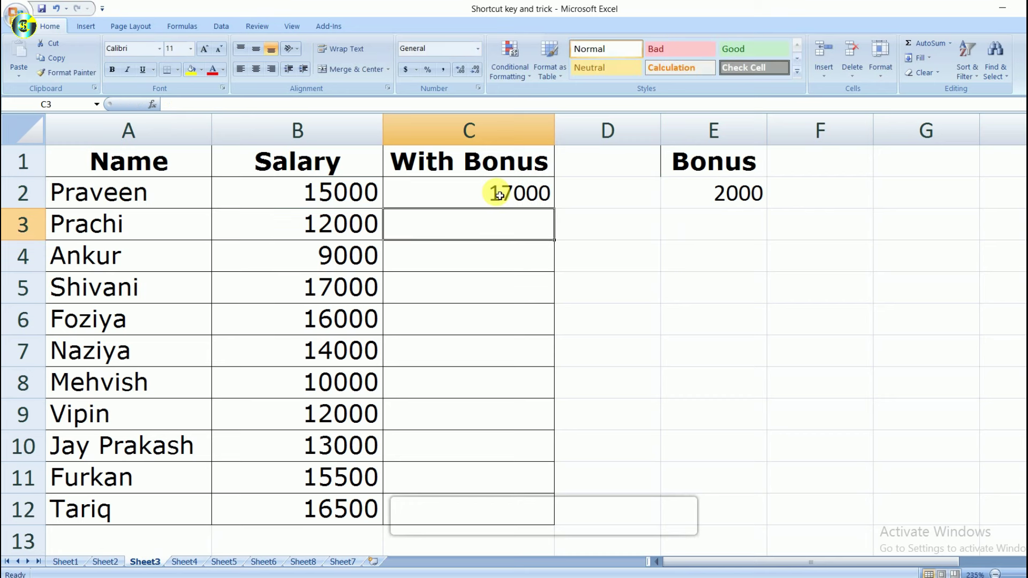
left_click(517, 193)
left_click_drag(554, 208, 566, 515)
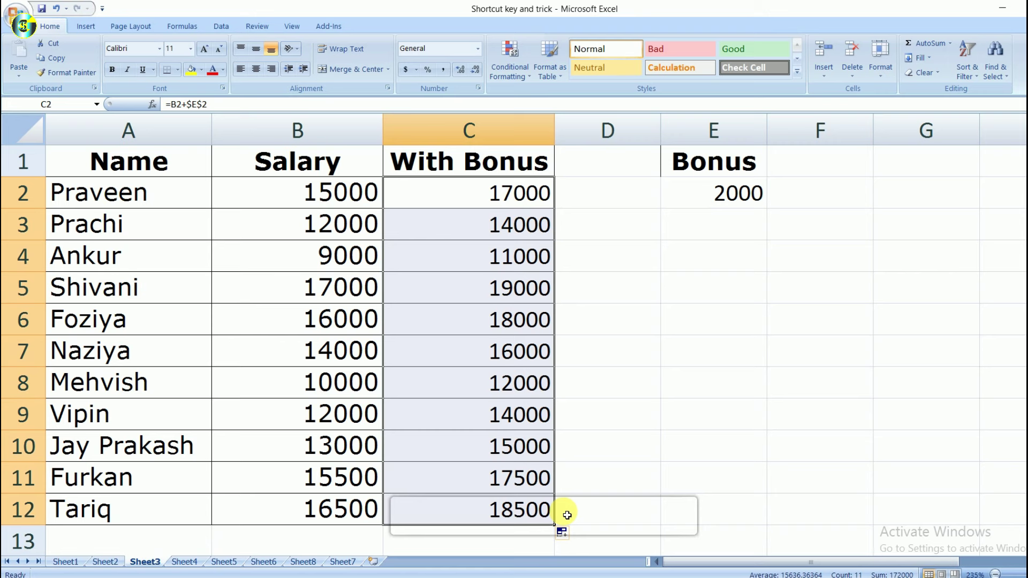
Check several filled results in the With Bonus column, from row 3 down to row 8.
left_click(600, 321)
left_click(522, 256)
left_click(511, 225)
left_click(493, 292)
left_click(516, 324)
left_click(500, 354)
left_click(507, 394)
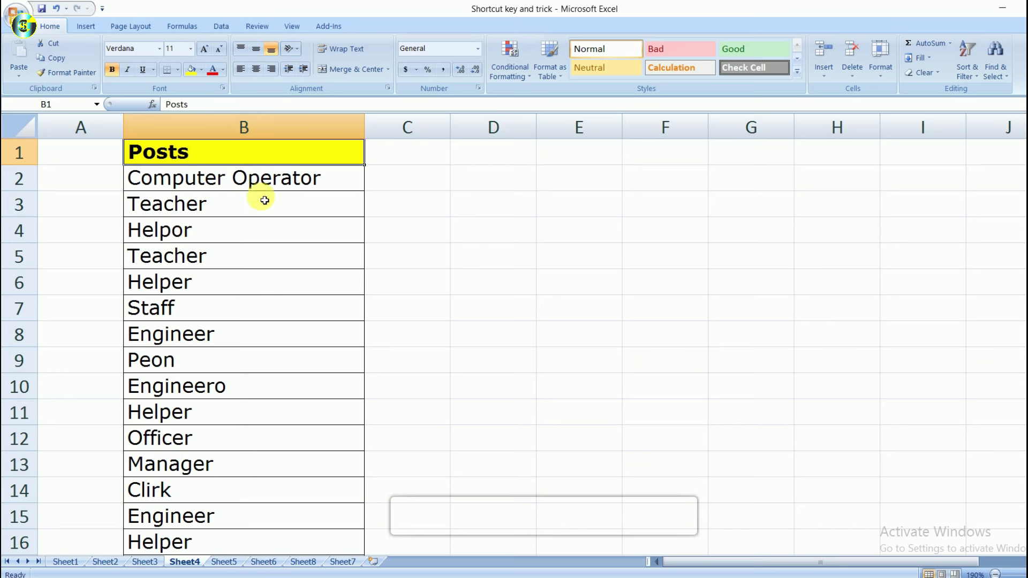
Select the whole Posts list from the header in B1 down to Operator in B20.
left_click_drag(271, 159, 268, 309)
scroll(274, 340, "down", 1)
left_click(276, 345, "shift")
scroll(277, 345, "down", 1)
scroll(276, 345, "down", 1)
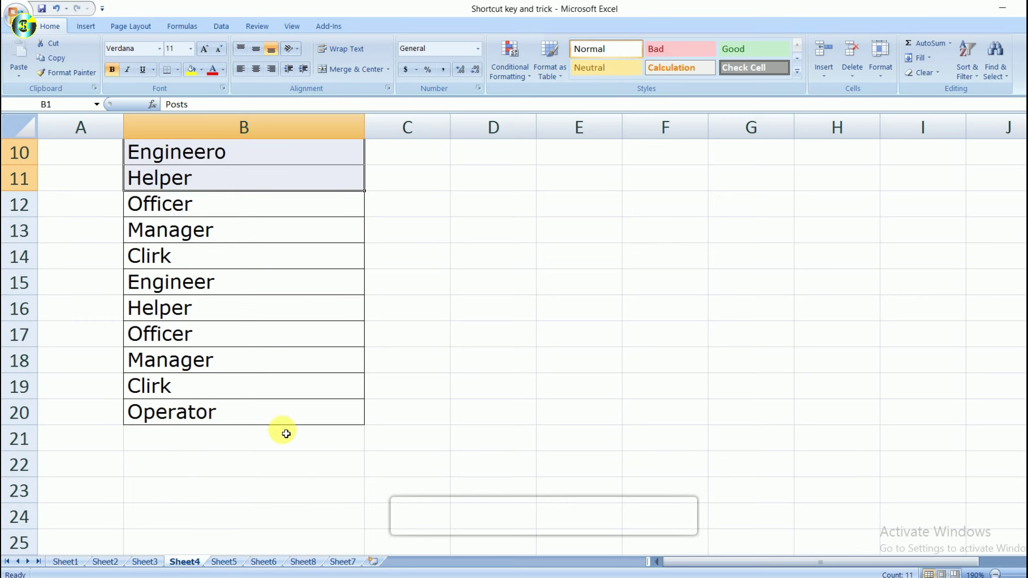
left_click(280, 420, "shift")
scroll(282, 406, "up", 3)
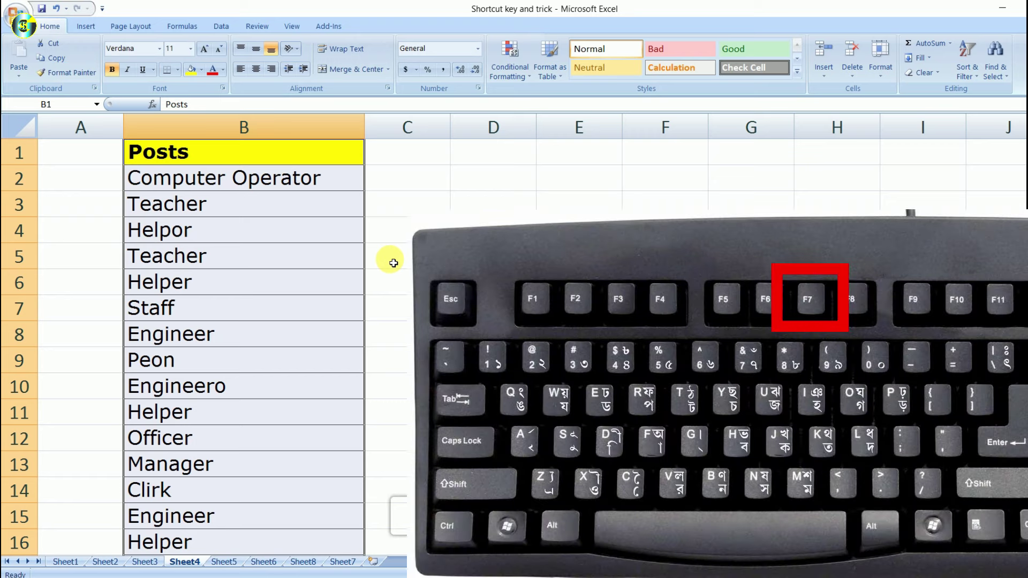
Spell-check the selected posts, changing Helpor to Helpers and Engineero to Engineers.
key("F7")
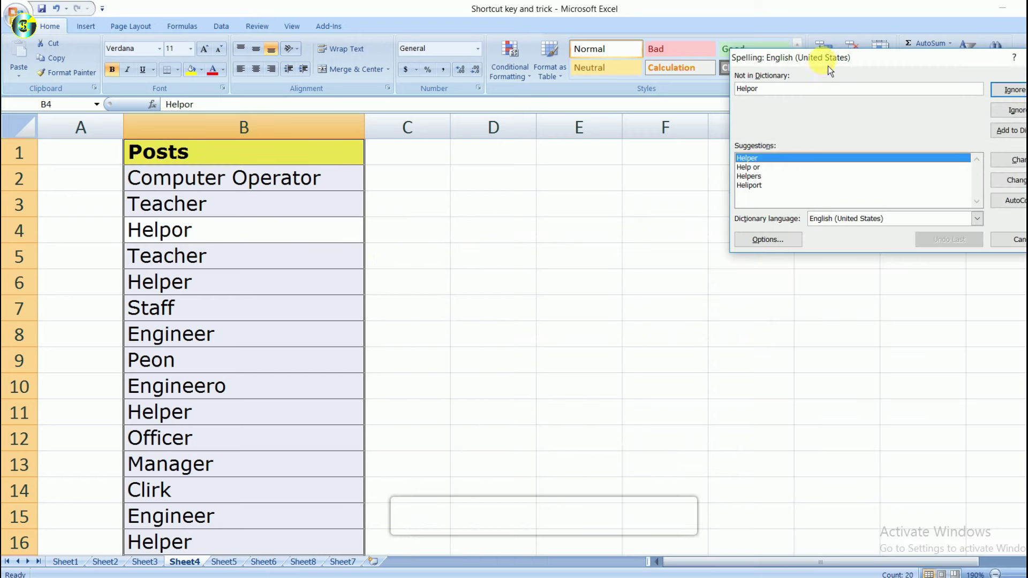
left_click_drag(794, 58, 482, 91)
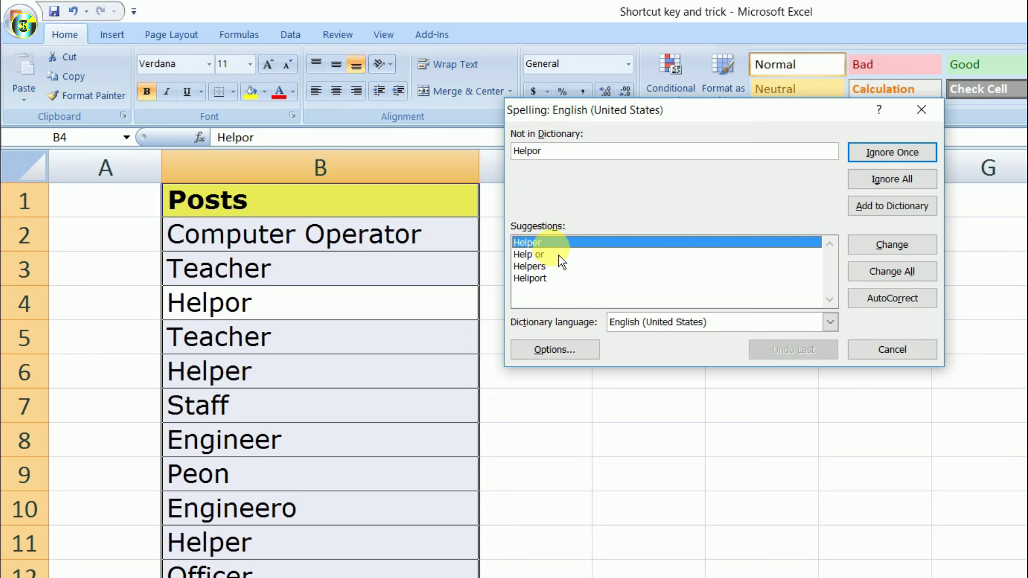
left_click(537, 272)
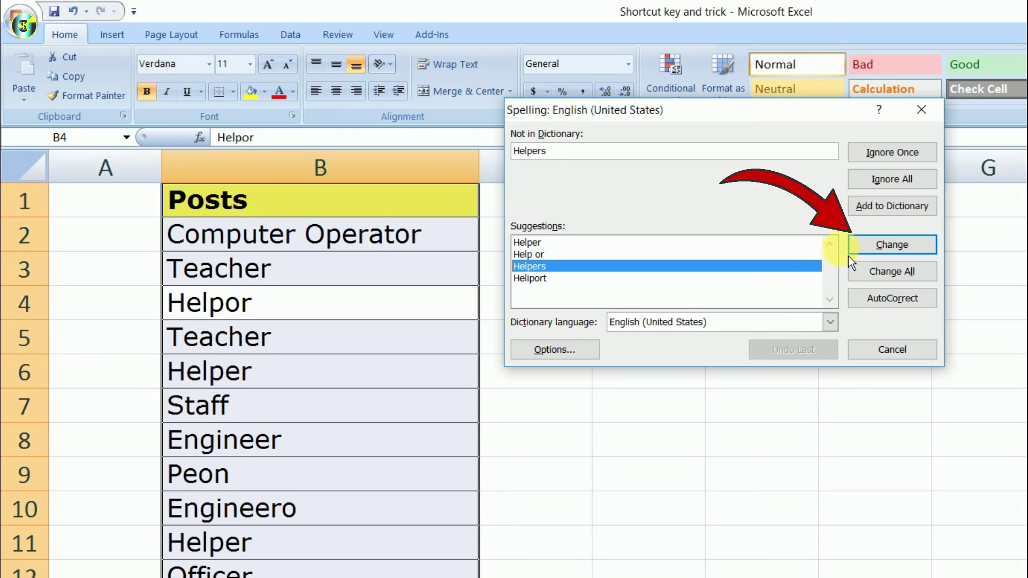
left_click(882, 251)
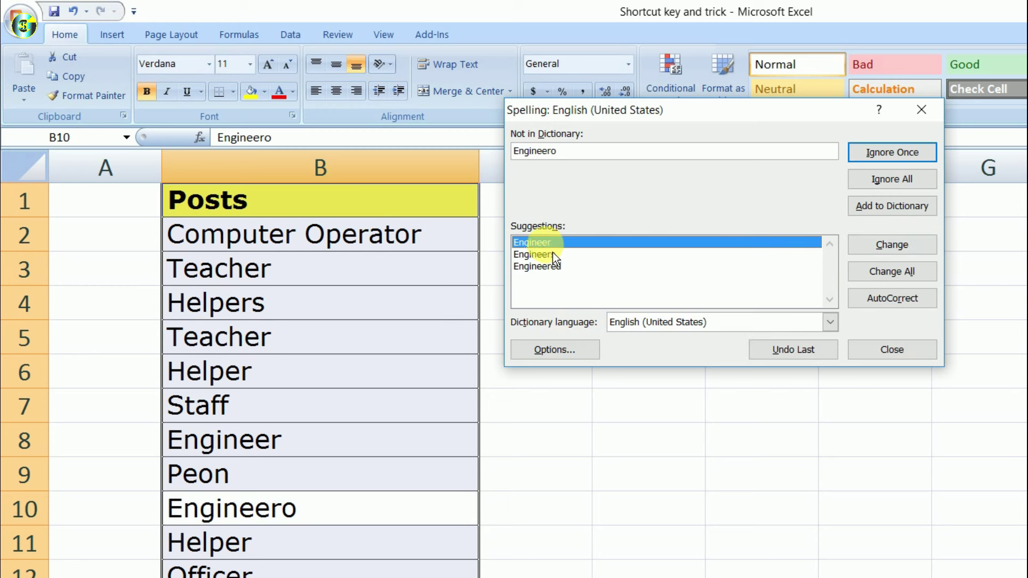
left_click(551, 252)
left_click(880, 252)
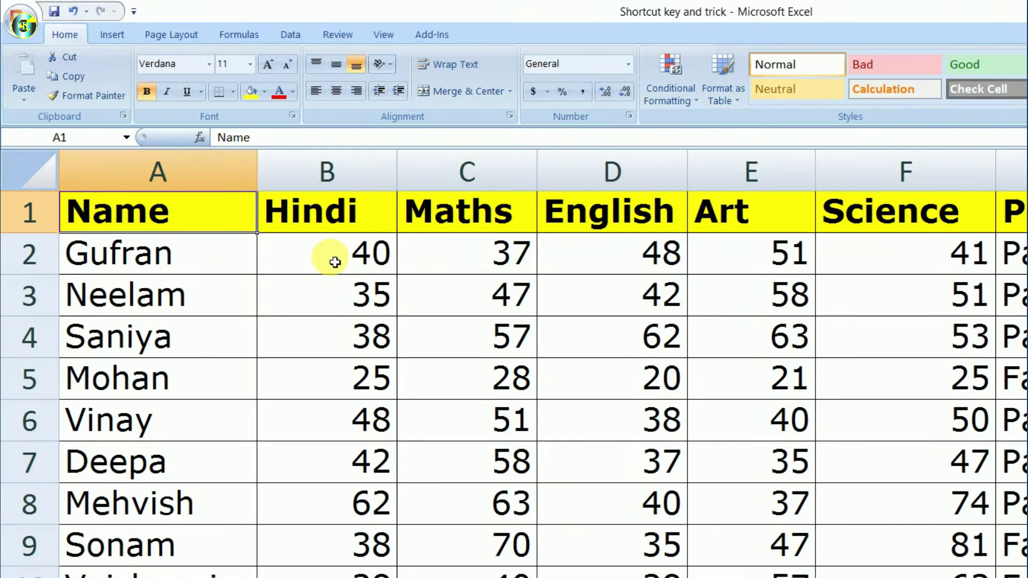
On Sheet1, jump from A1 around the marks table's edges through A18, G18 and G1, and back to A1.
left_click(335, 261)
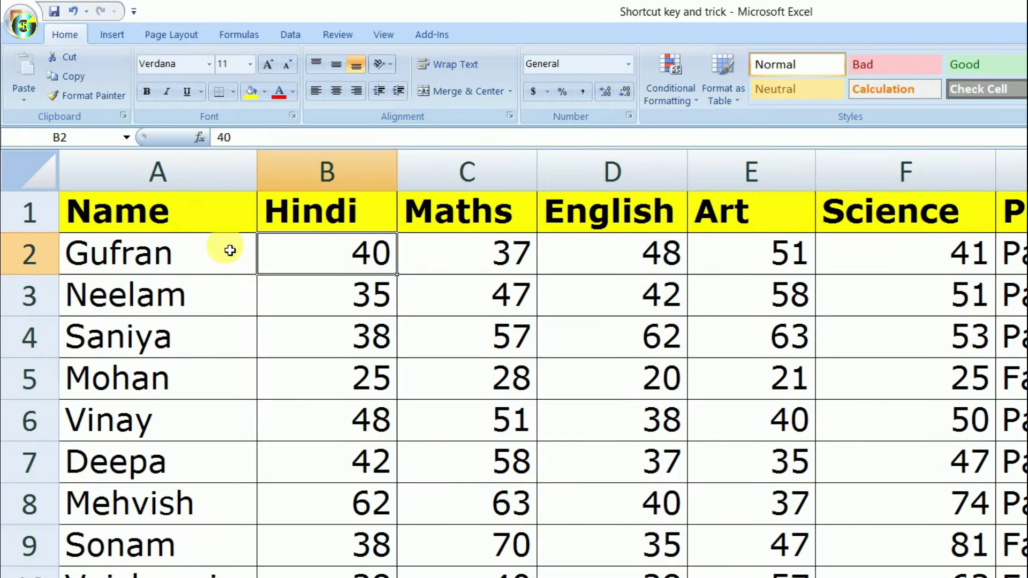
left_click(225, 228)
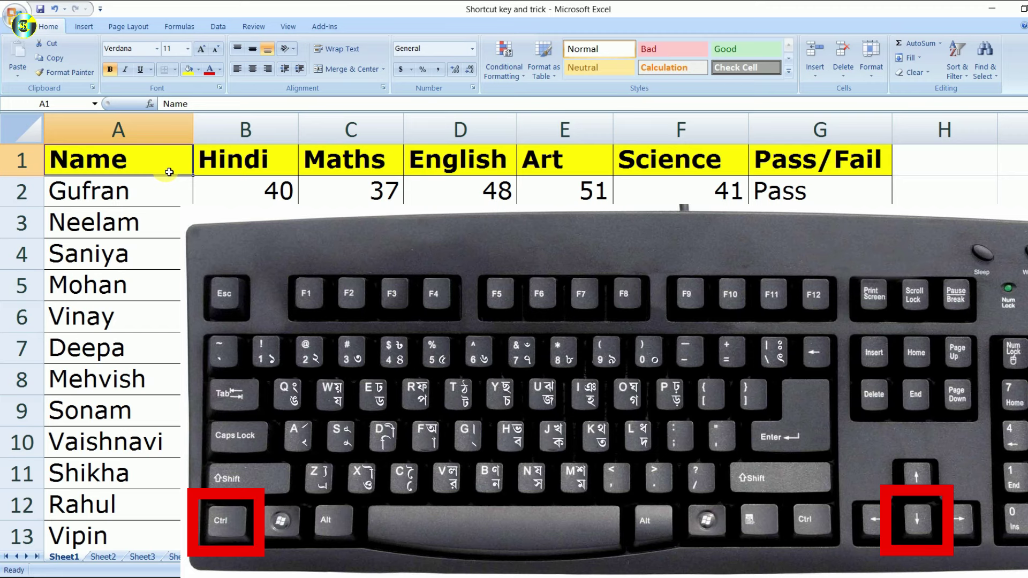
key("ctrl+Down")
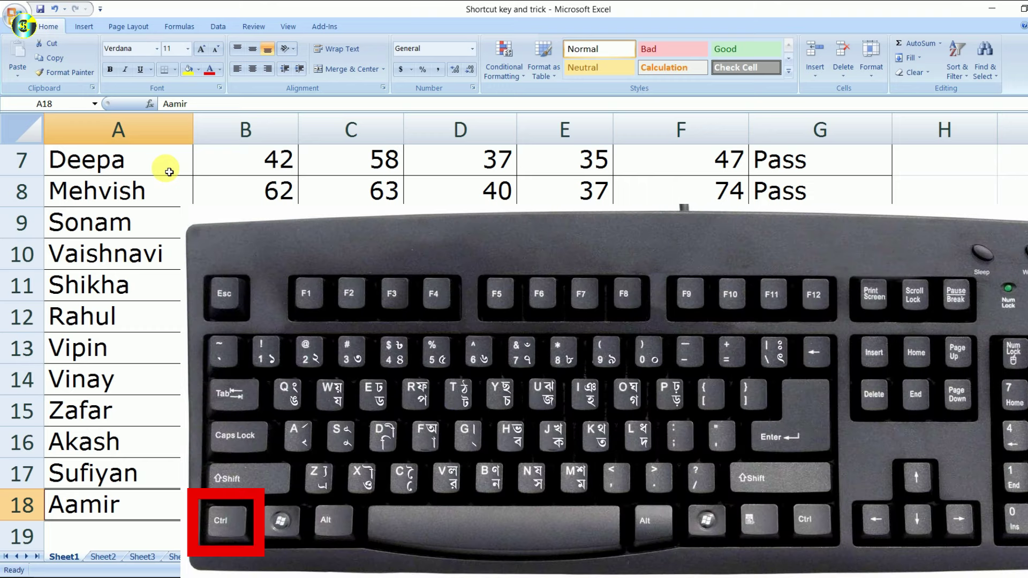
key("ctrl+Right")
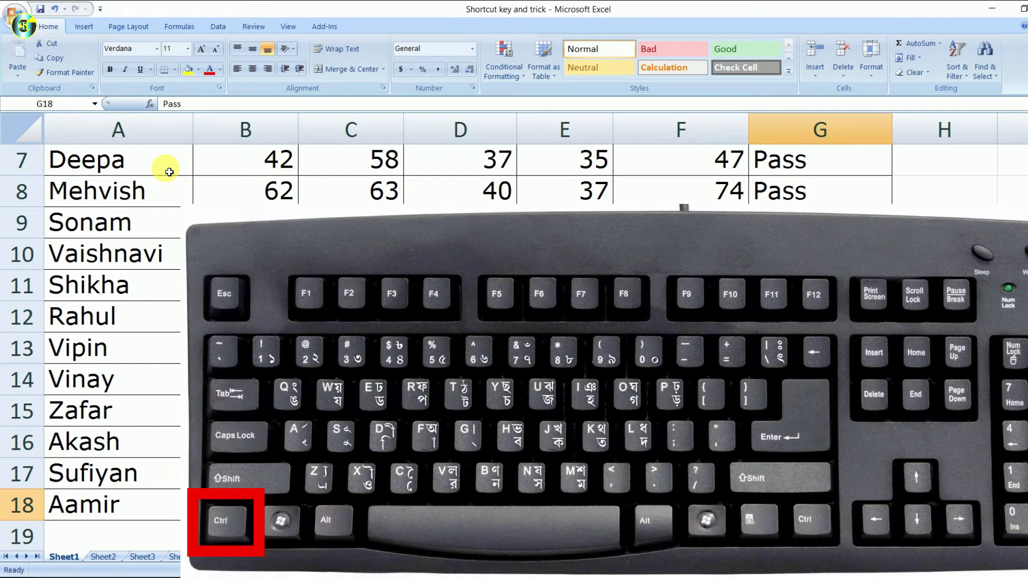
key("ctrl+Up")
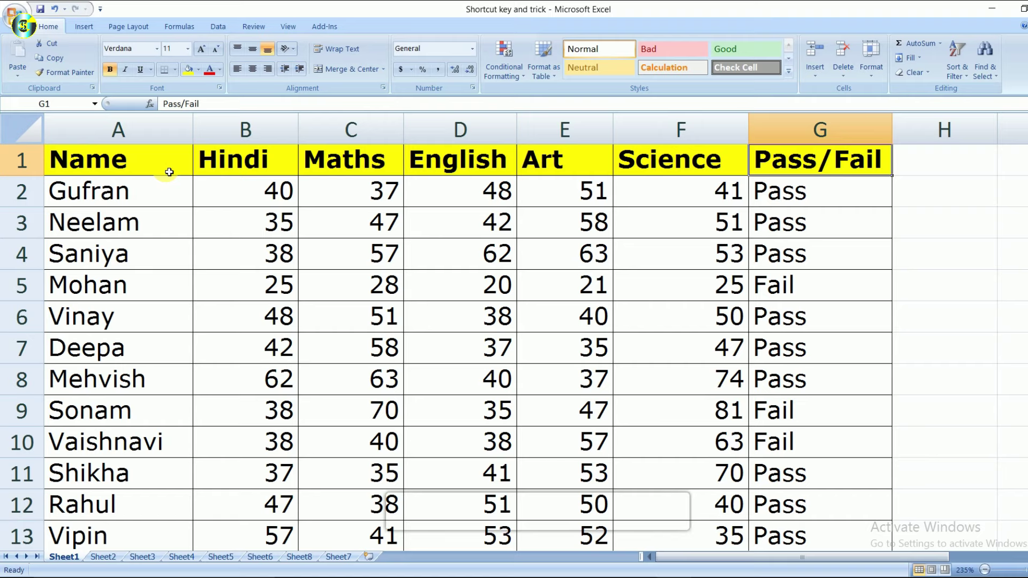
key("ctrl+Left")
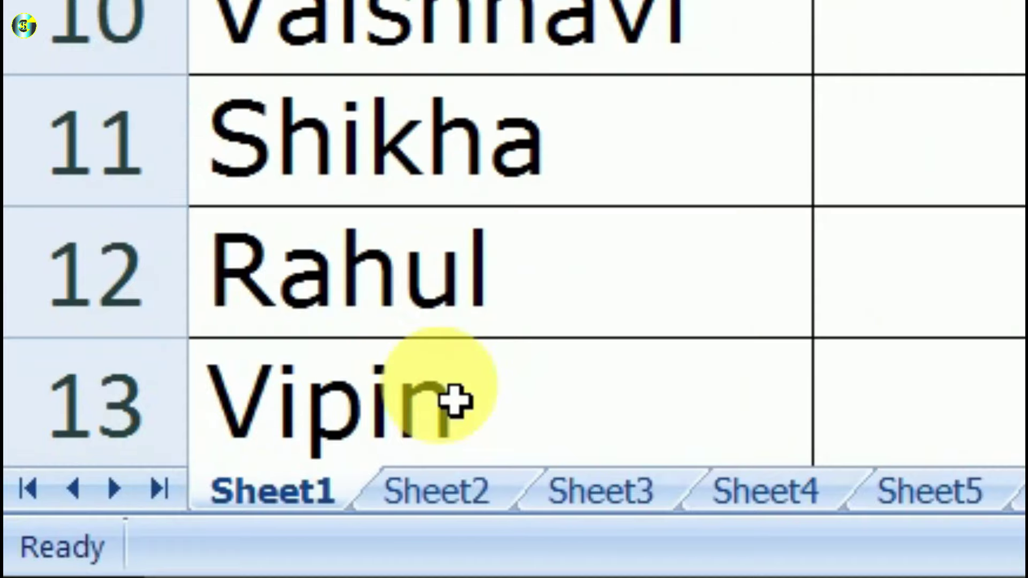
Step through the worksheets one by one from Sheet1 to Sheet5 and back to Sheet1.
key("ctrl+Page_Down")
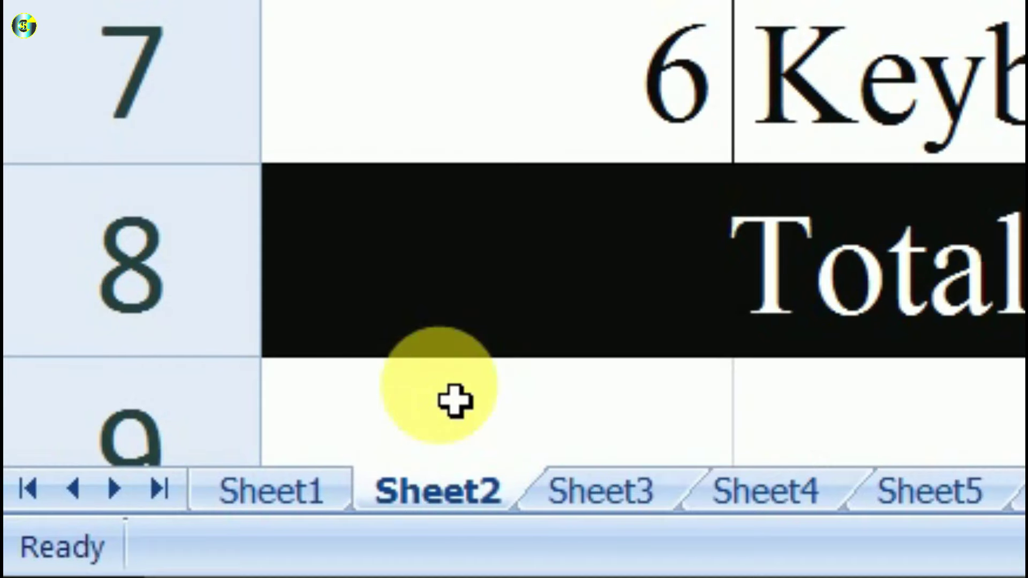
key("ctrl+Page_Down")
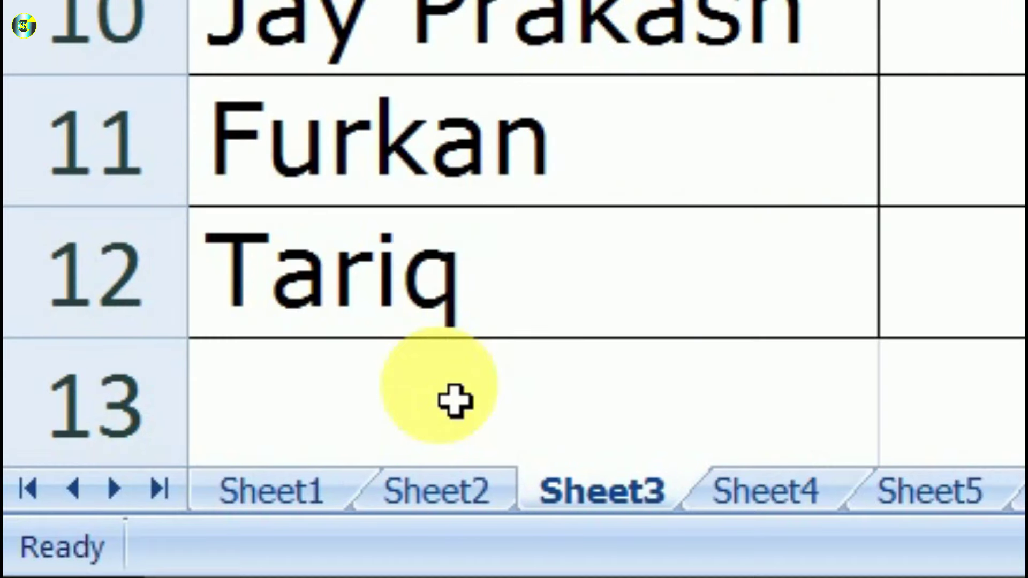
key("ctrl+Page_Down")
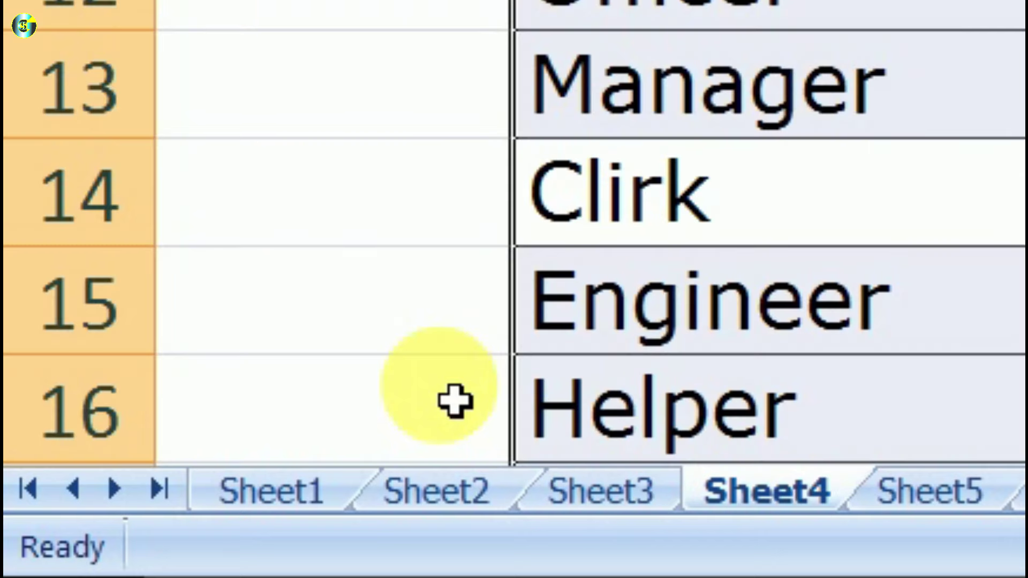
key("ctrl+Page_Down")
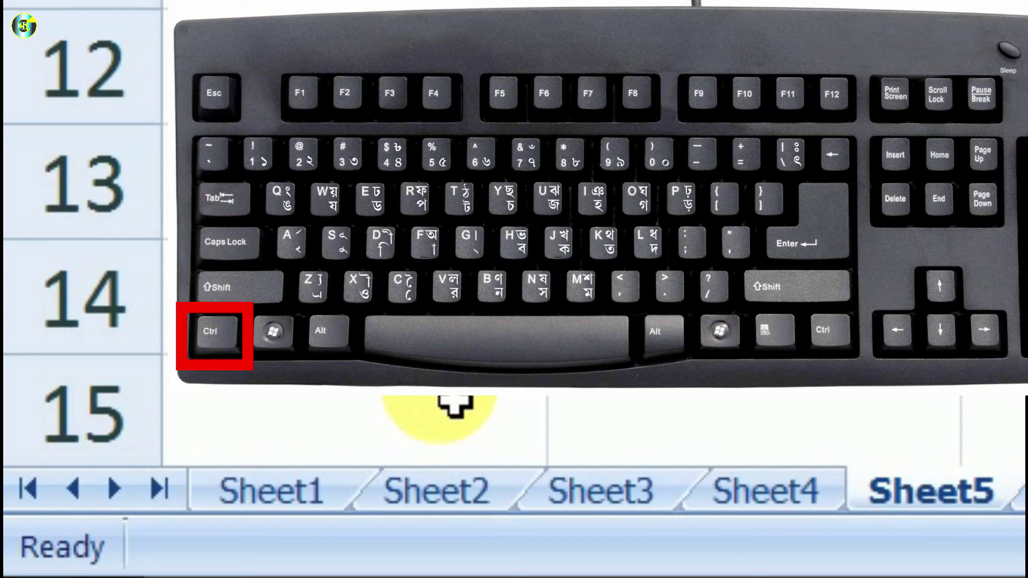
key("ctrl+Page_Up")
key("ctrl+Page_Up")
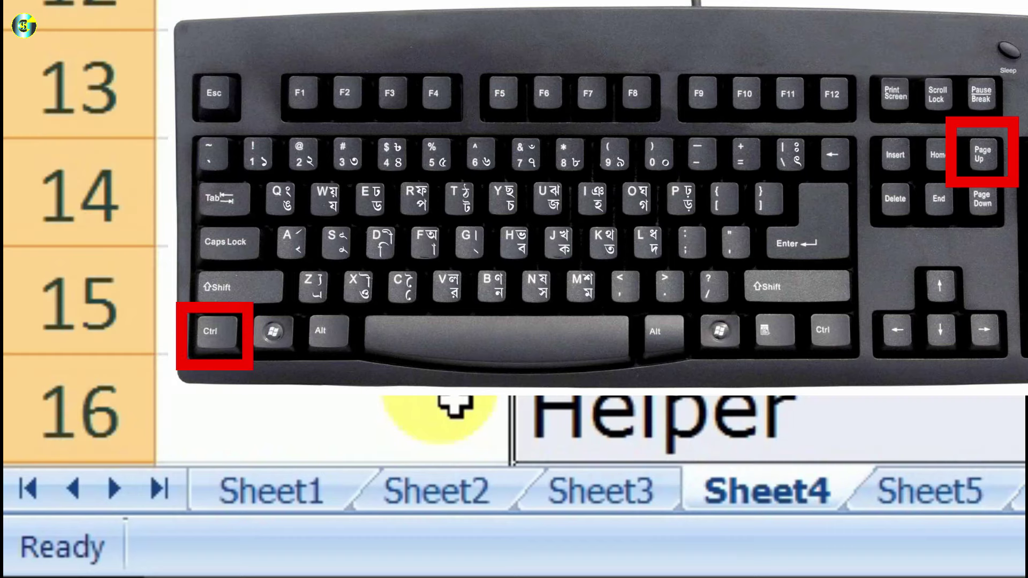
key("ctrl+Page_Up")
key("ctrl+Page_Up")
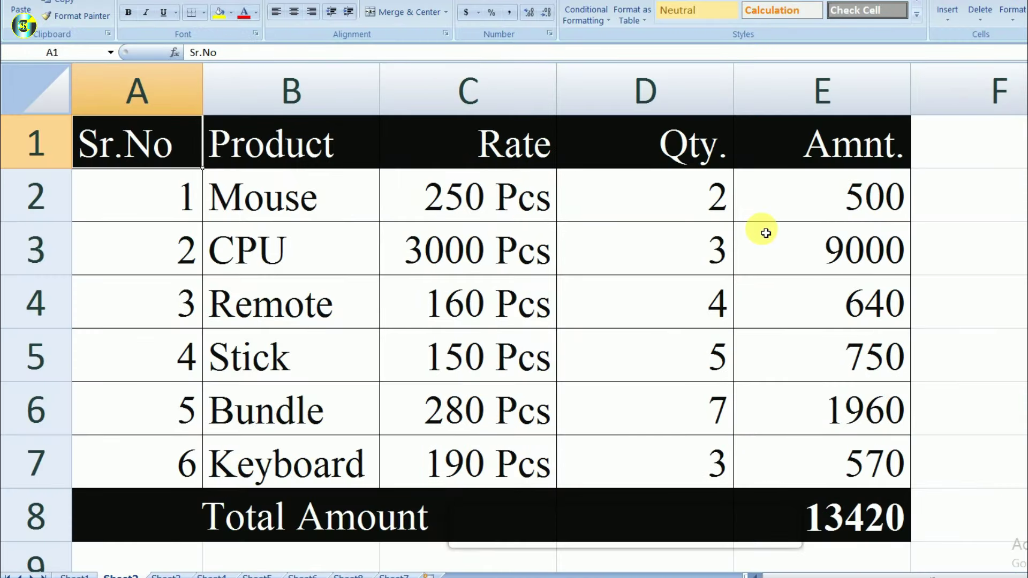
Clear the Total Amount in E8 on Sheet2 and recreate it with AutoSum as =SUM(E2:E7).
left_click(824, 495)
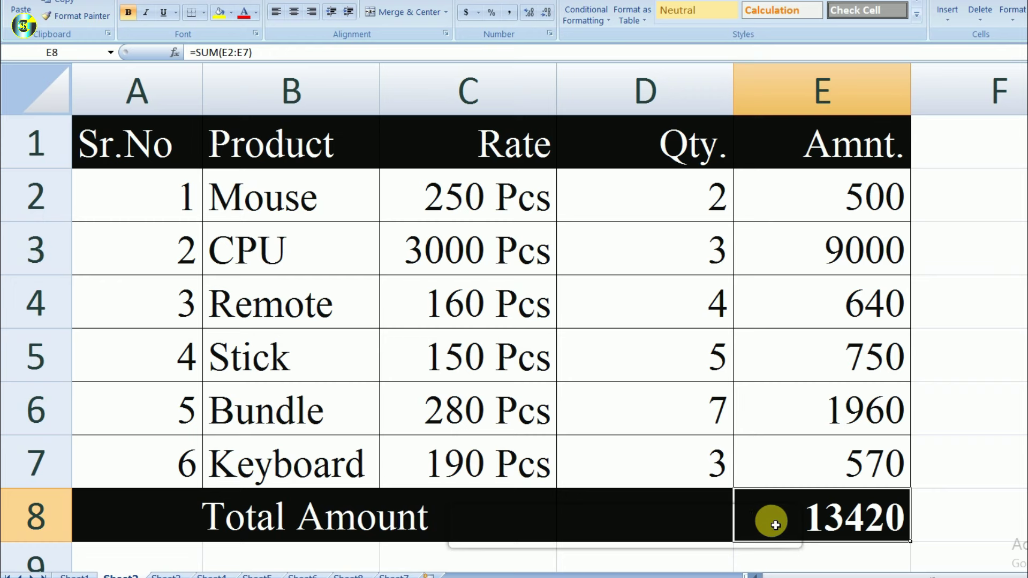
key("Delete")
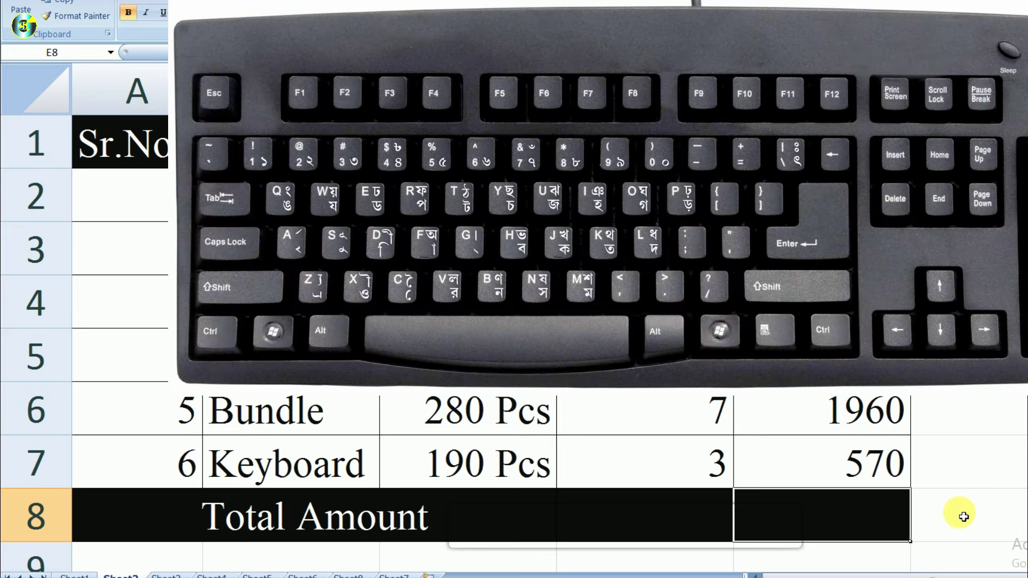
key("alt+equal")
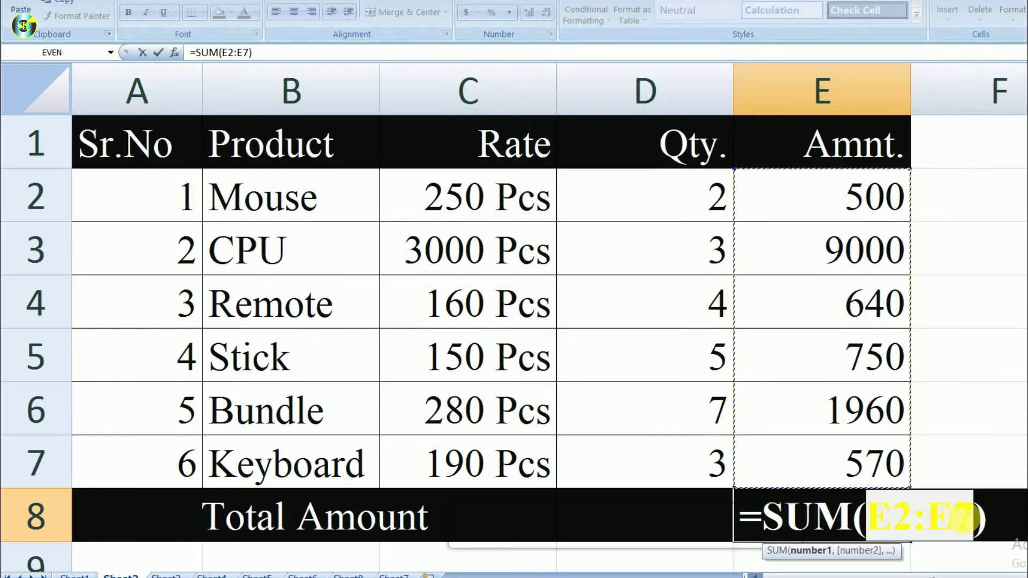
key("Return")
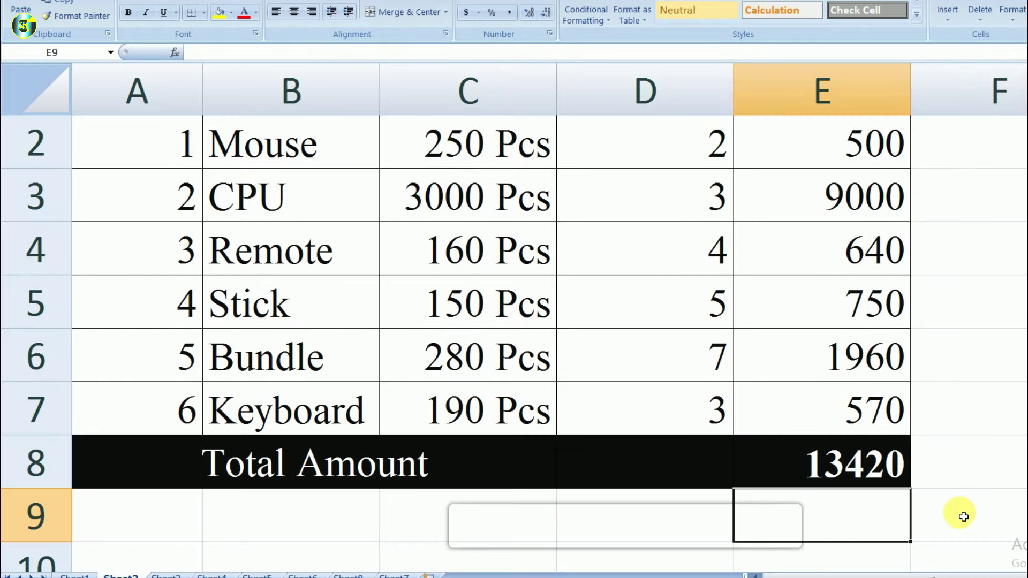
left_click(805, 470)
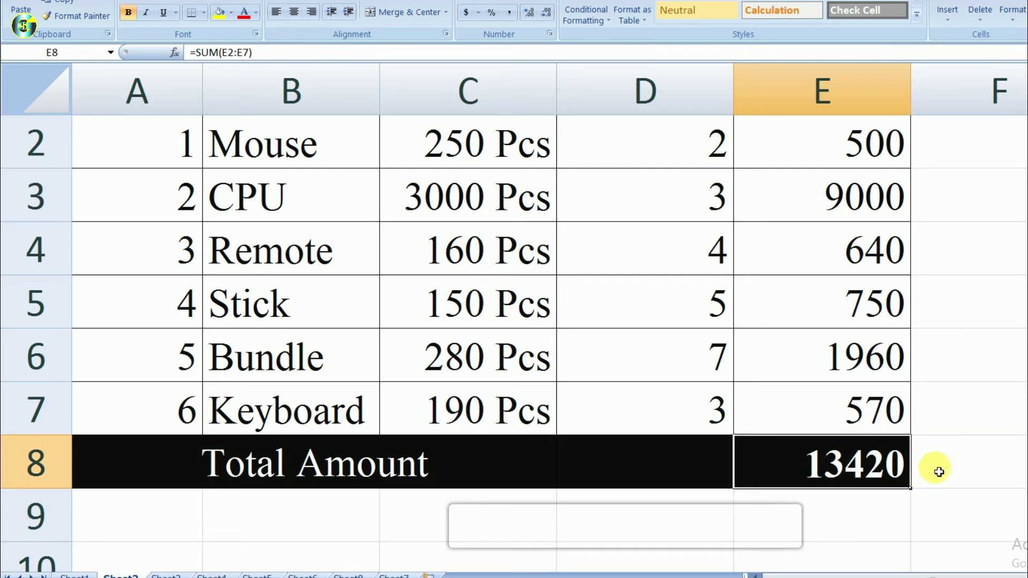
scroll(938, 471, "up", 1)
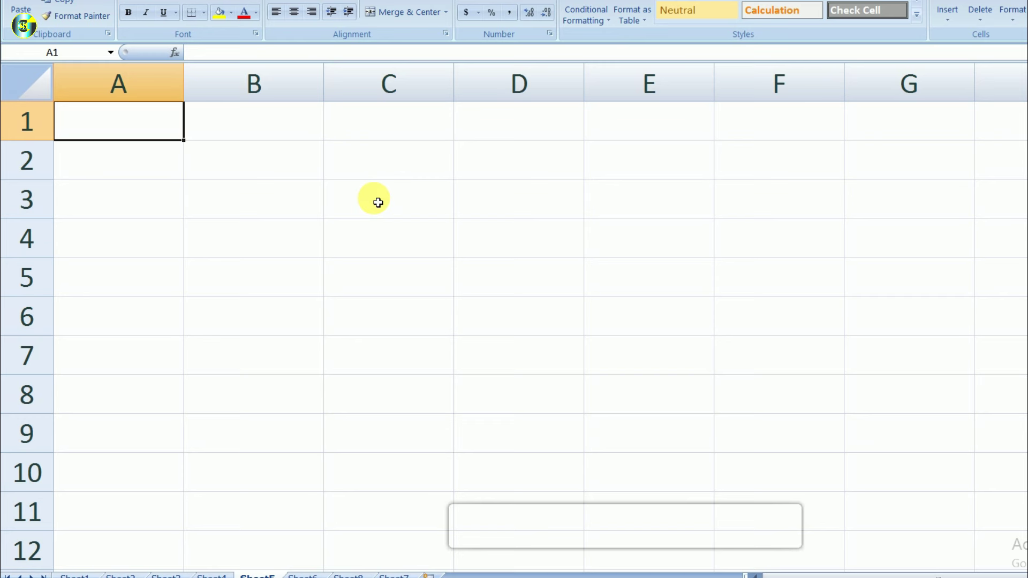
Widen column C on the empty Sheet5 and insert the current time, 10:30 PM, in C2.
left_click_drag(453, 84, 535, 86)
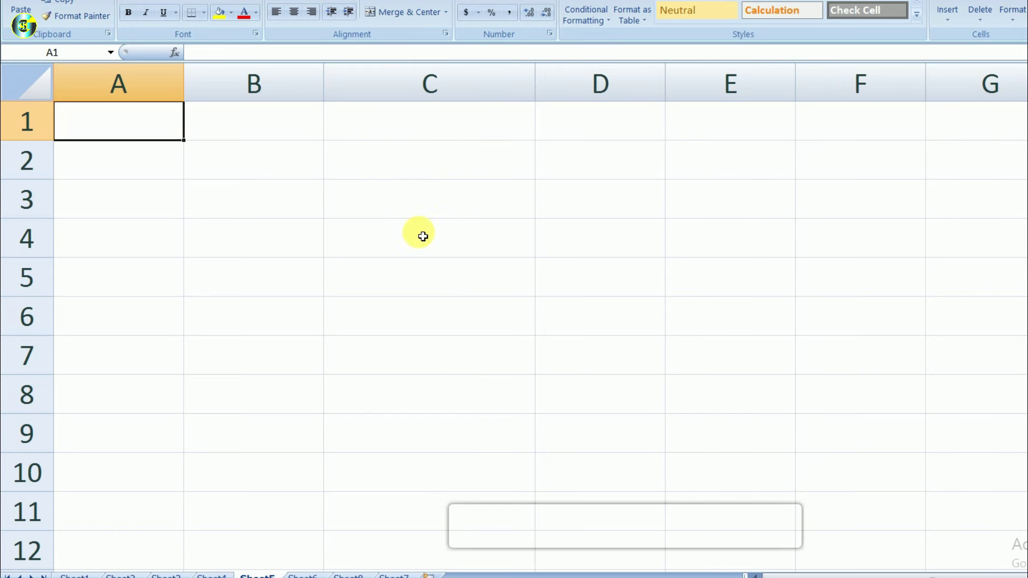
left_click(479, 170)
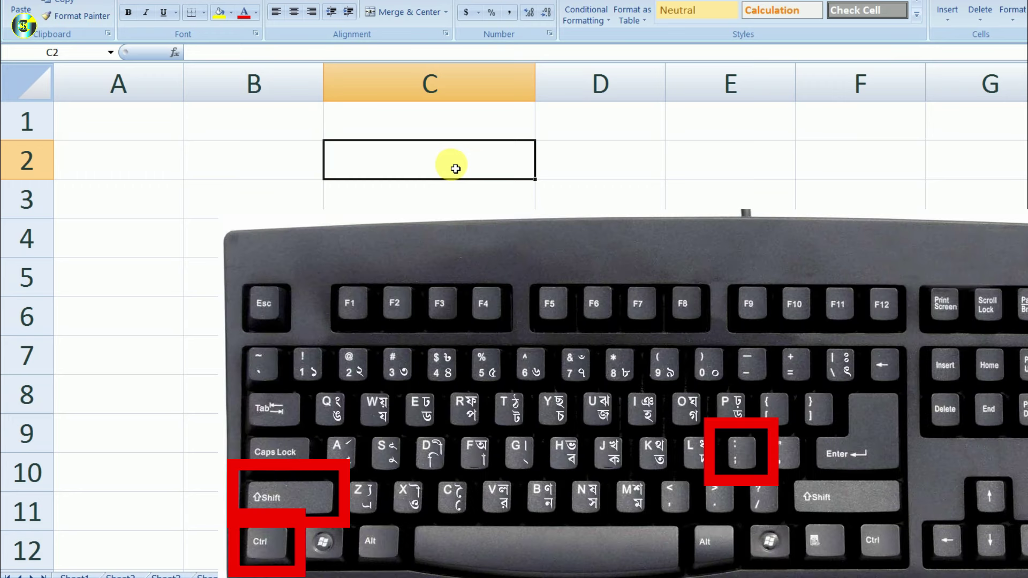
key("ctrl+shift+semicolon")
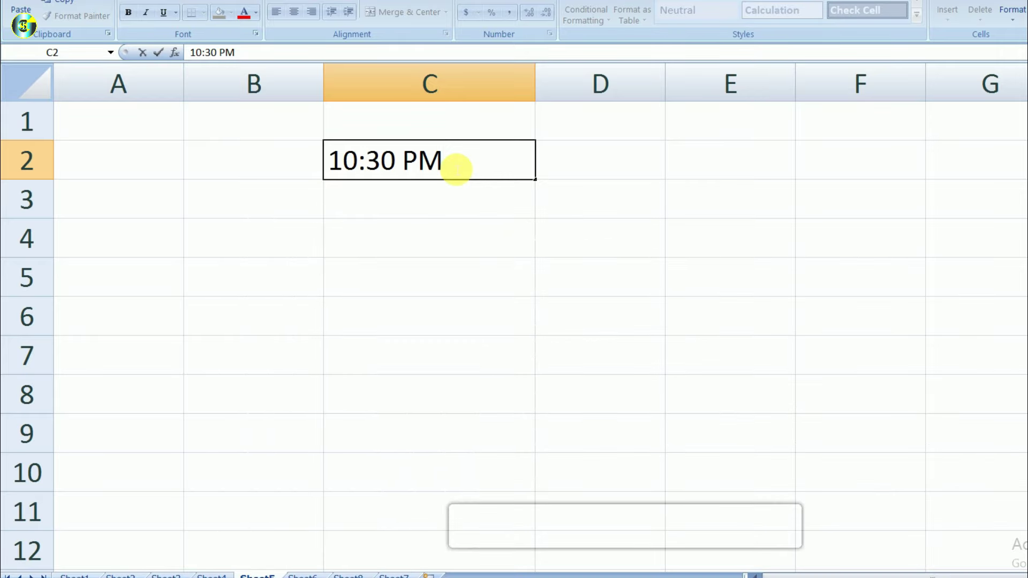
key("Return")
left_click(415, 163)
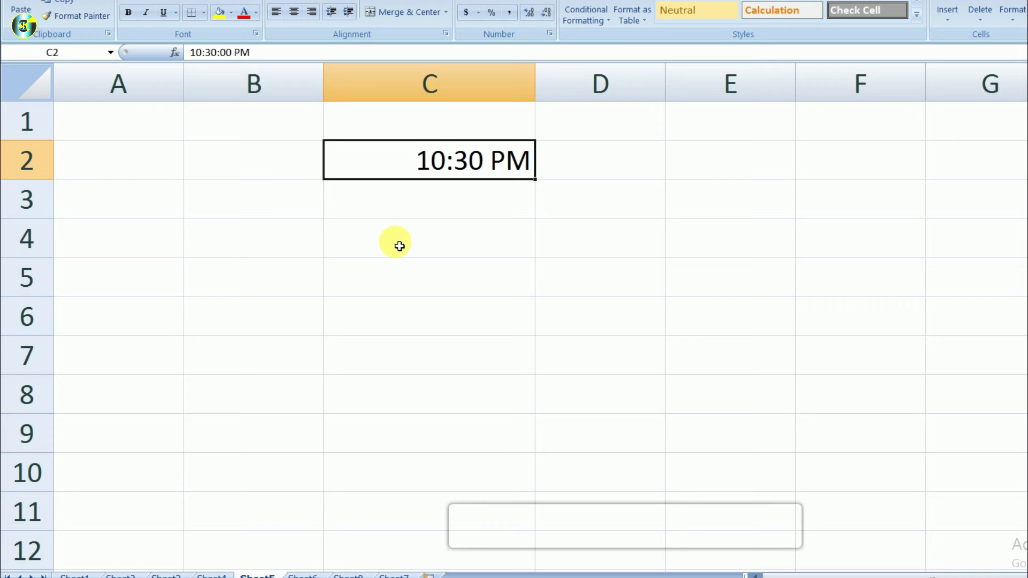
Insert the current date, 1/12/2024, in cell C4.
left_click(399, 246)
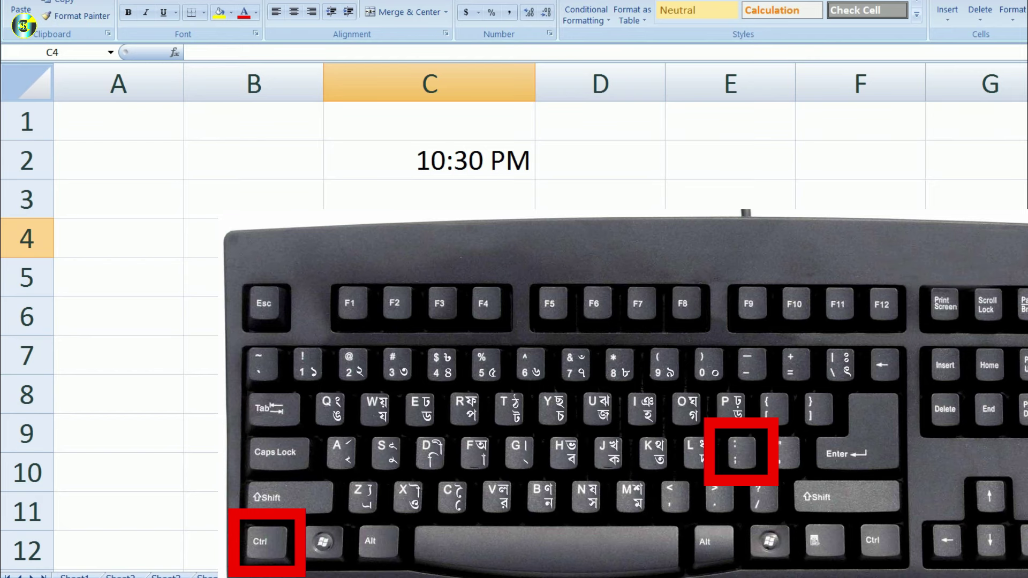
key("ctrl+semicolon")
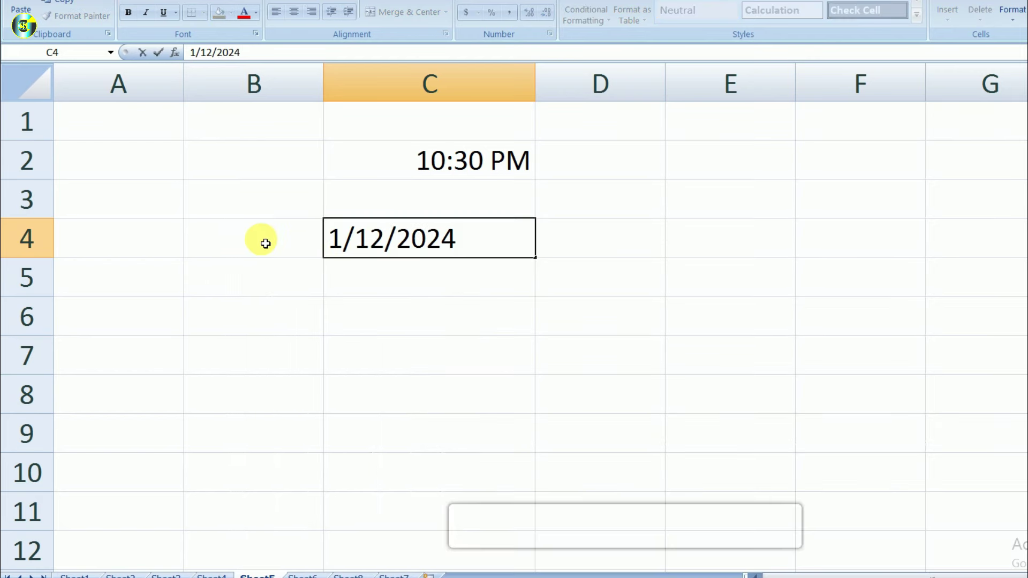
key("Return")
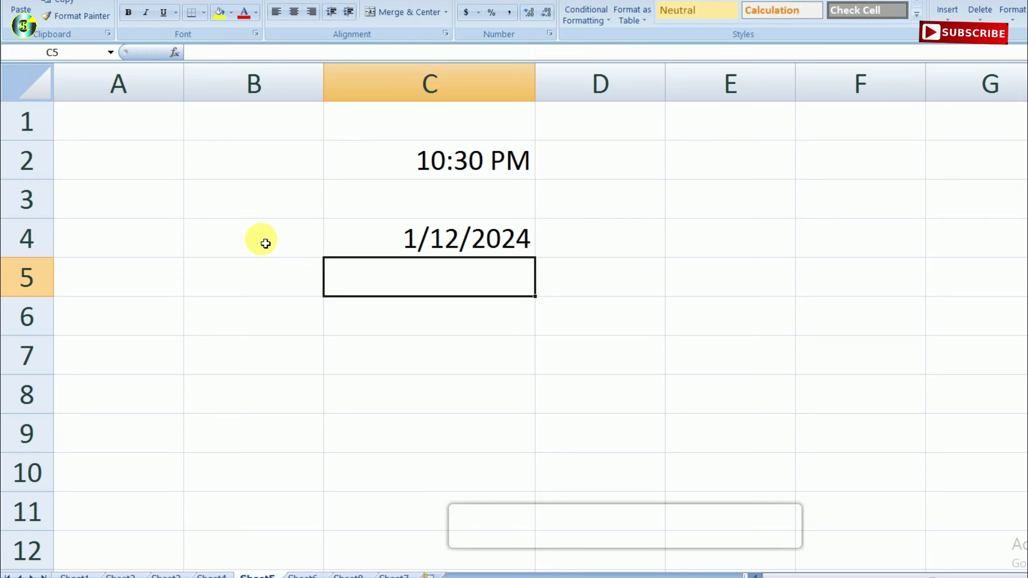
left_click(409, 241)
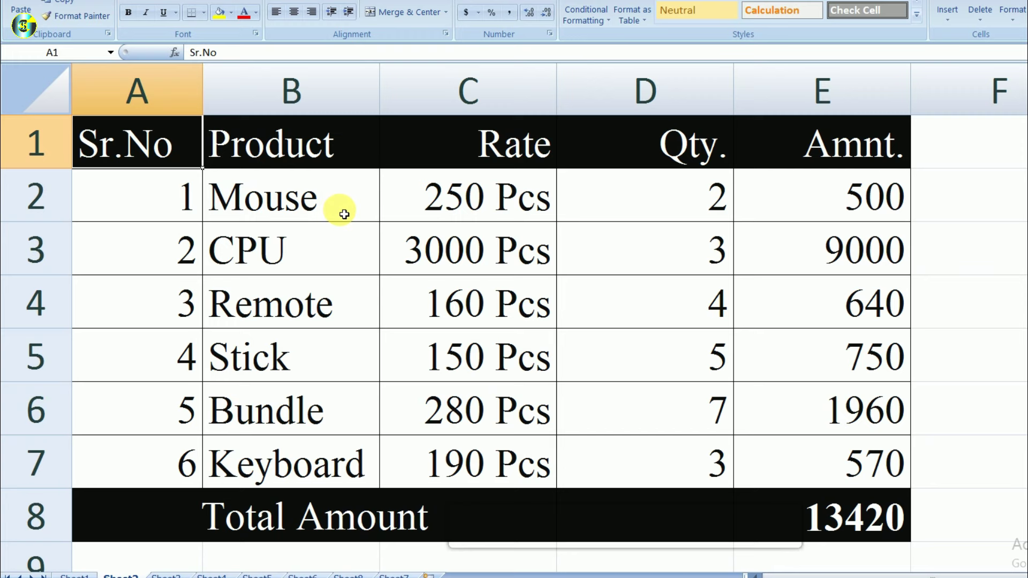
Go through the Product entries on Sheet2 from Mouse down to Bundle and back up to the CPU cell.
left_click(343, 214)
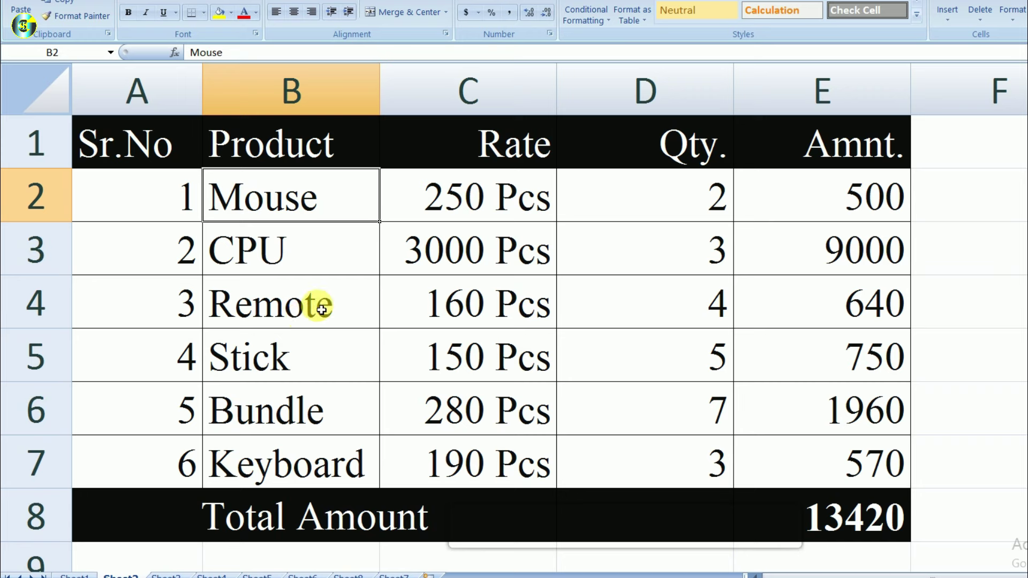
left_click(353, 249)
left_click(331, 301)
left_click(326, 354)
left_click(327, 399)
left_click(327, 358)
left_click(340, 305)
left_click(337, 259)
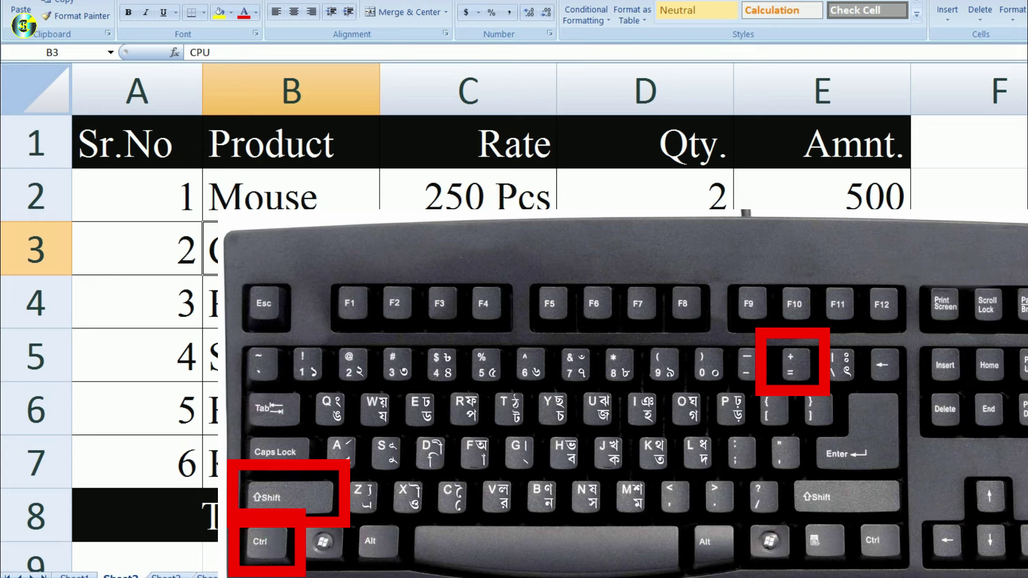
Insert an entire column before the Product column on Sheet2.
key("ctrl+shift+plus")
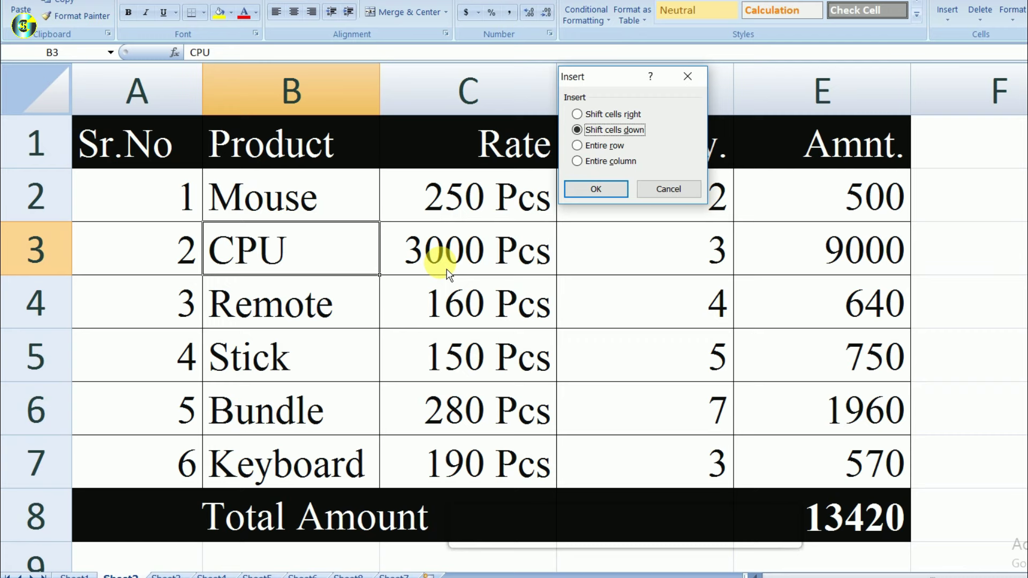
key("c")
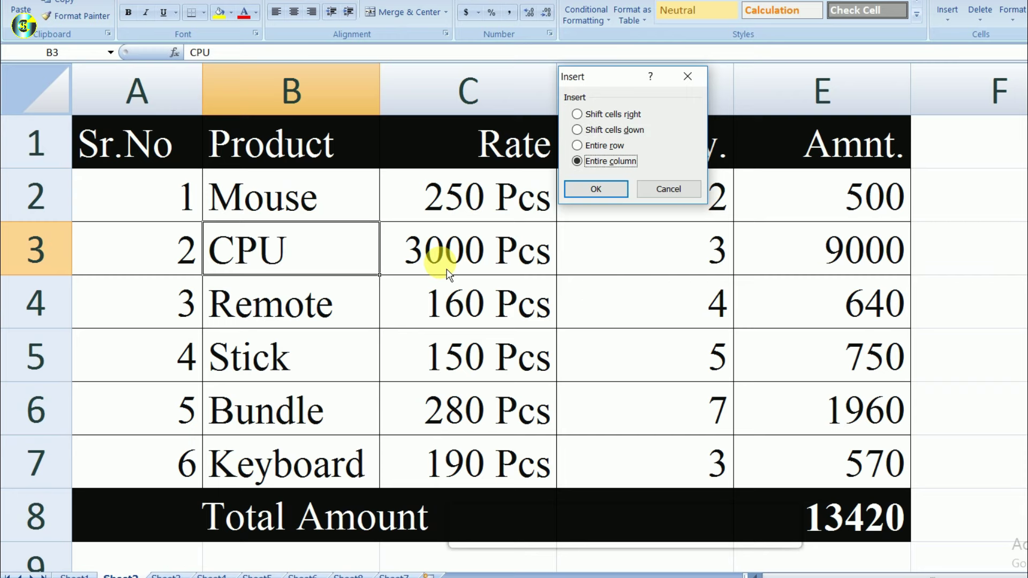
key("Return")
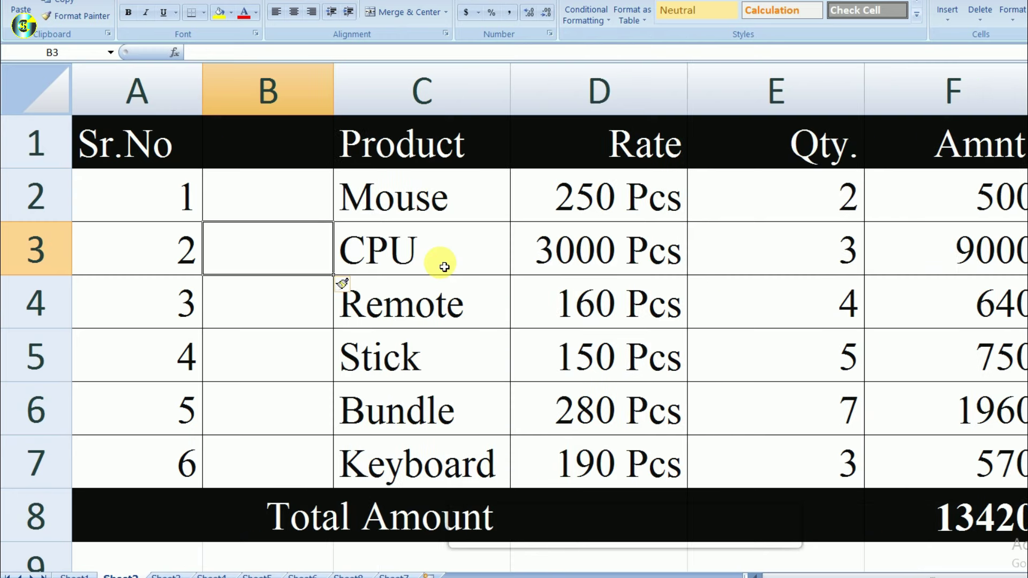
left_click(298, 211)
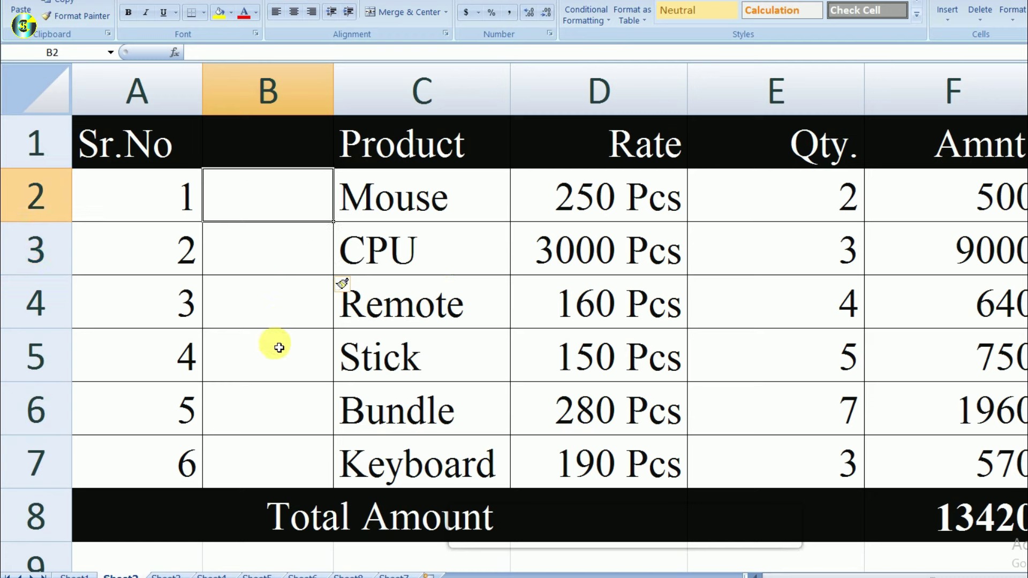
left_click(279, 369)
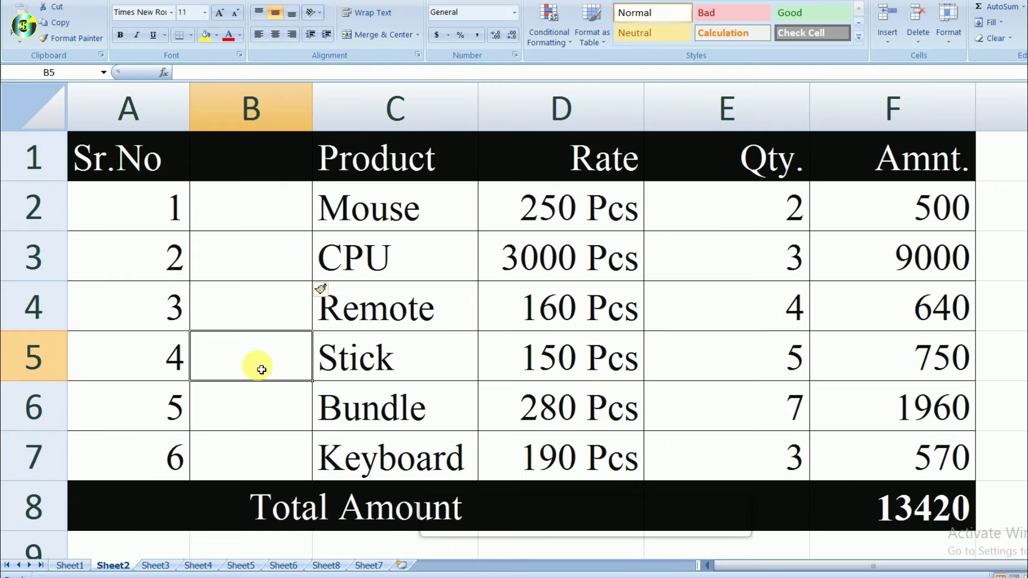
left_click(749, 256)
left_click(763, 224)
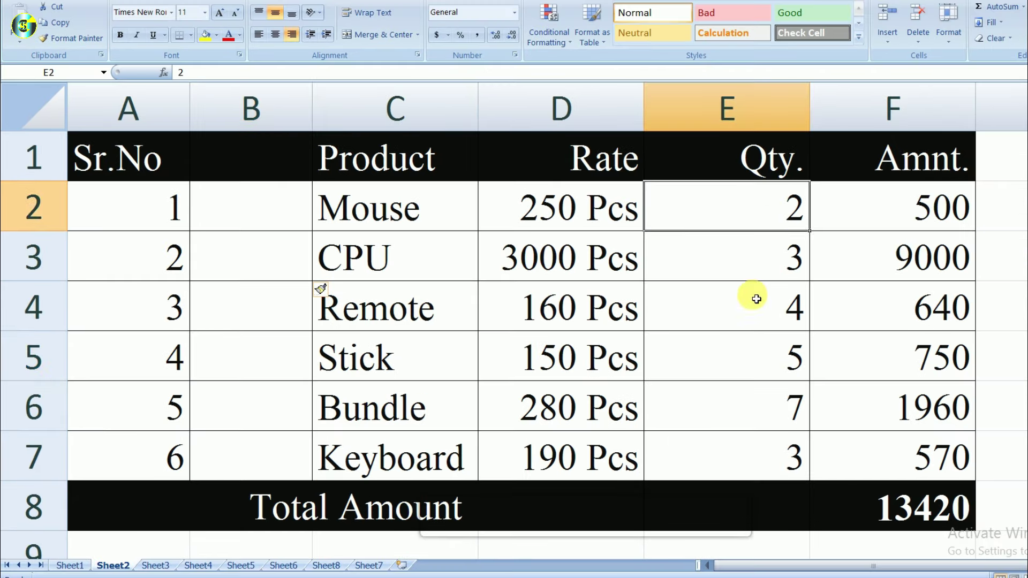
left_click(756, 298)
left_click(743, 371)
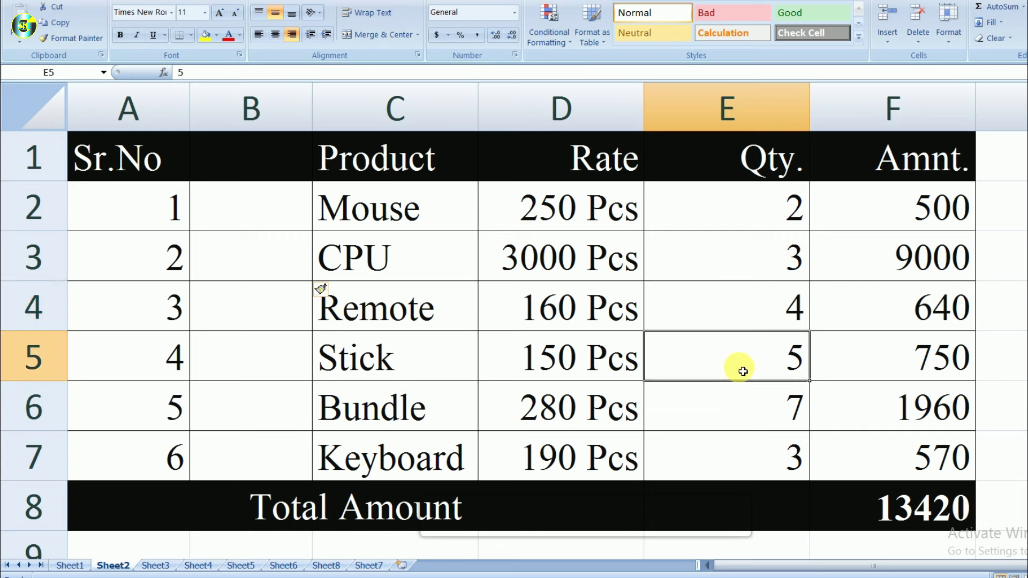
left_click(577, 300)
left_click(423, 236)
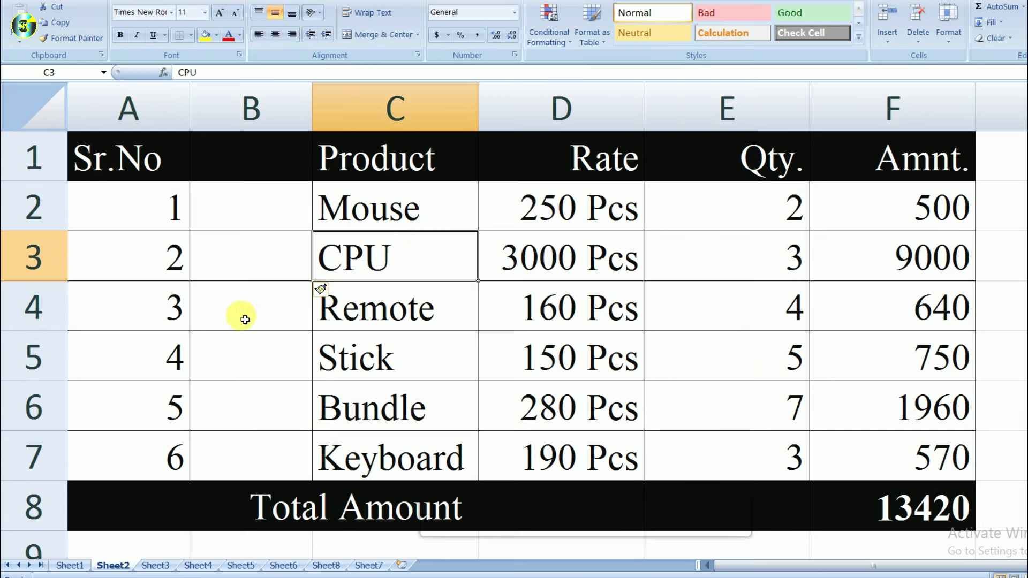
Delete the entire blank column B between Sr.No and Product.
left_click(235, 399)
left_click(264, 254)
left_click(256, 221)
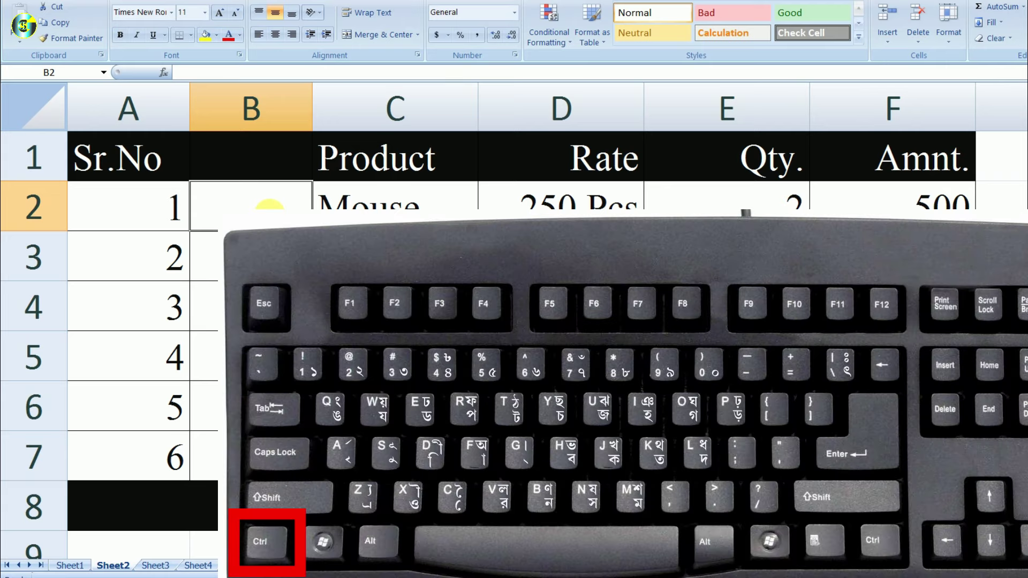
key("ctrl+minus")
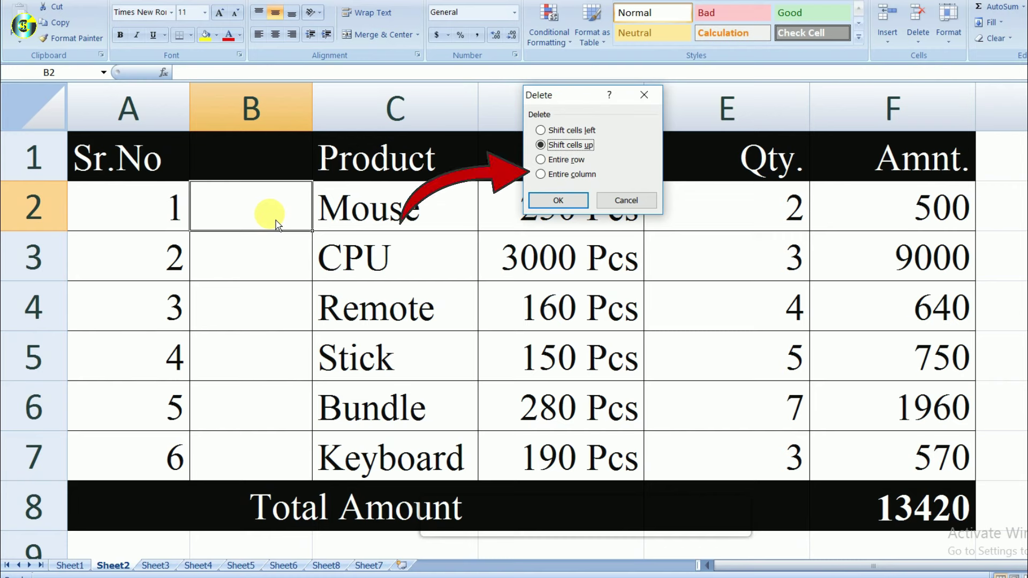
key("alt+c")
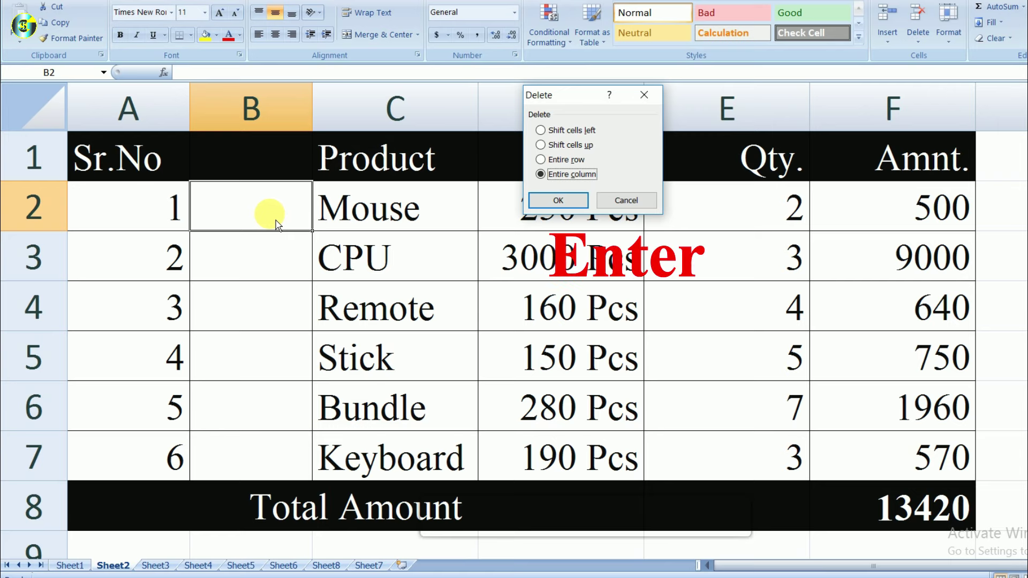
key("Return")
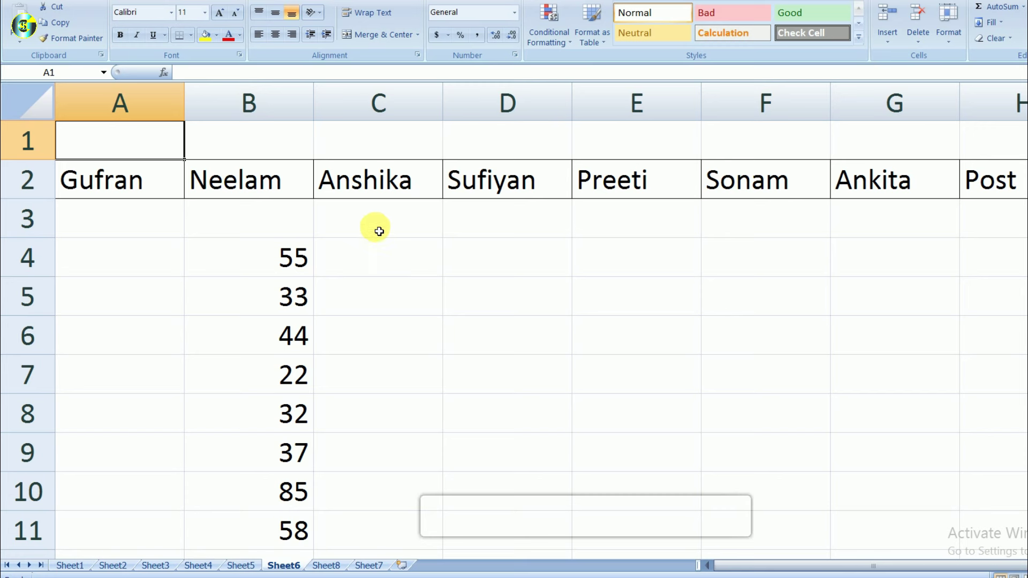
Hide column C on Sheet6.
left_click(379, 276)
left_click(377, 292)
left_click(372, 363)
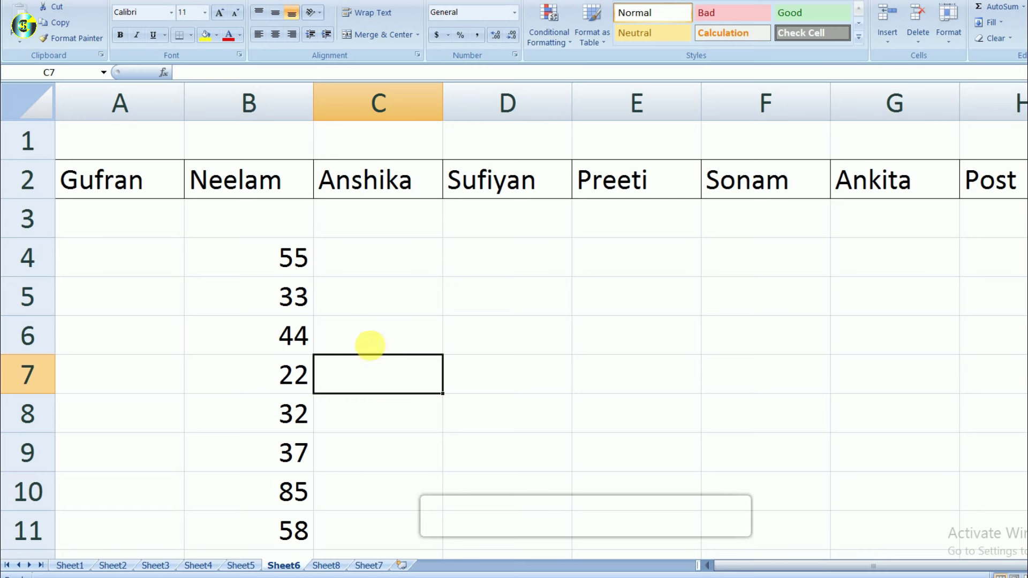
left_click(386, 266)
left_click(390, 222)
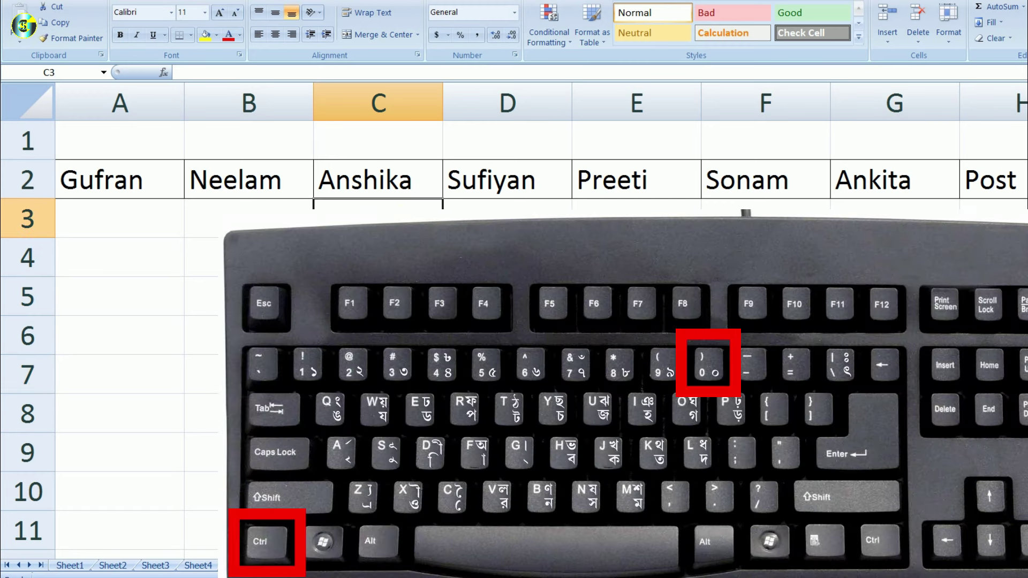
key("ctrl+0")
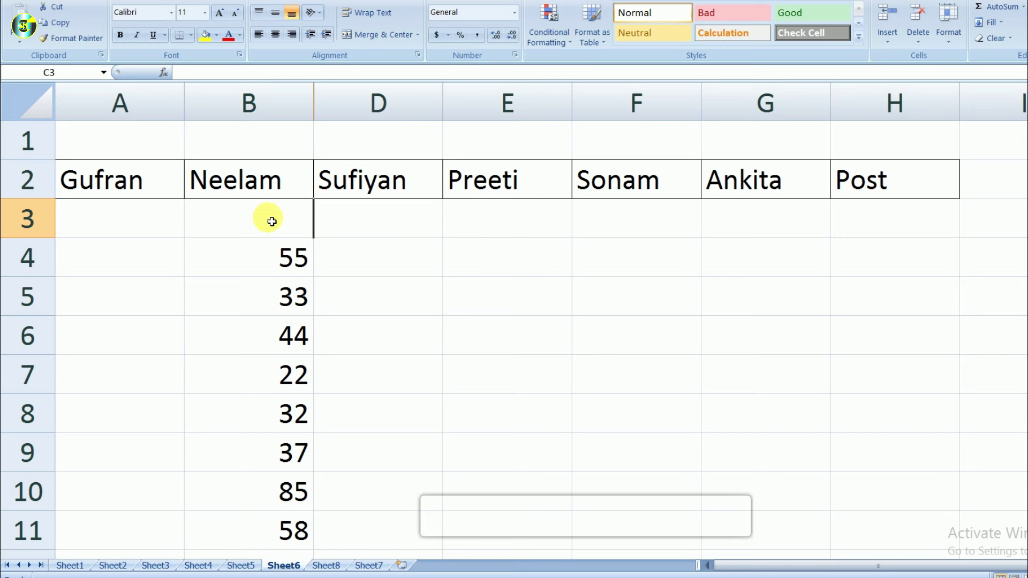
Unhide column C by selecting the row 3 cells in columns B and D on both sides of it.
left_click_drag(272, 222, 342, 222)
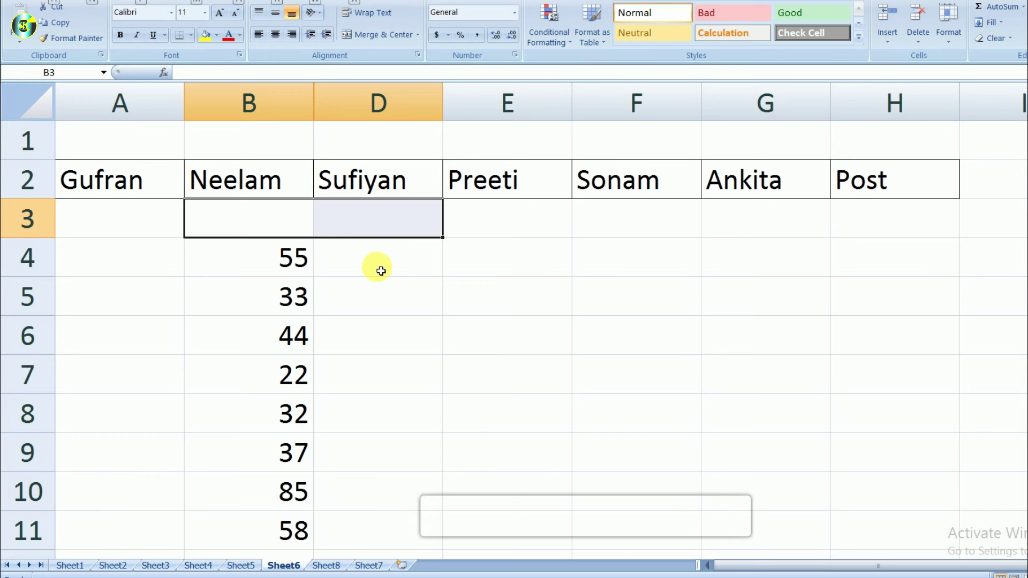
key("alt+o")
key("c")
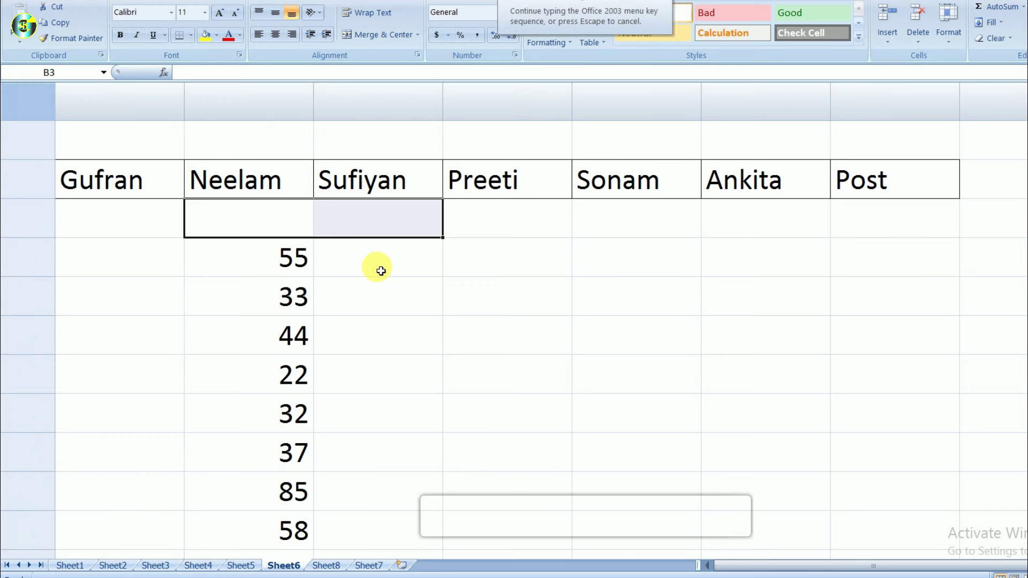
key("u")
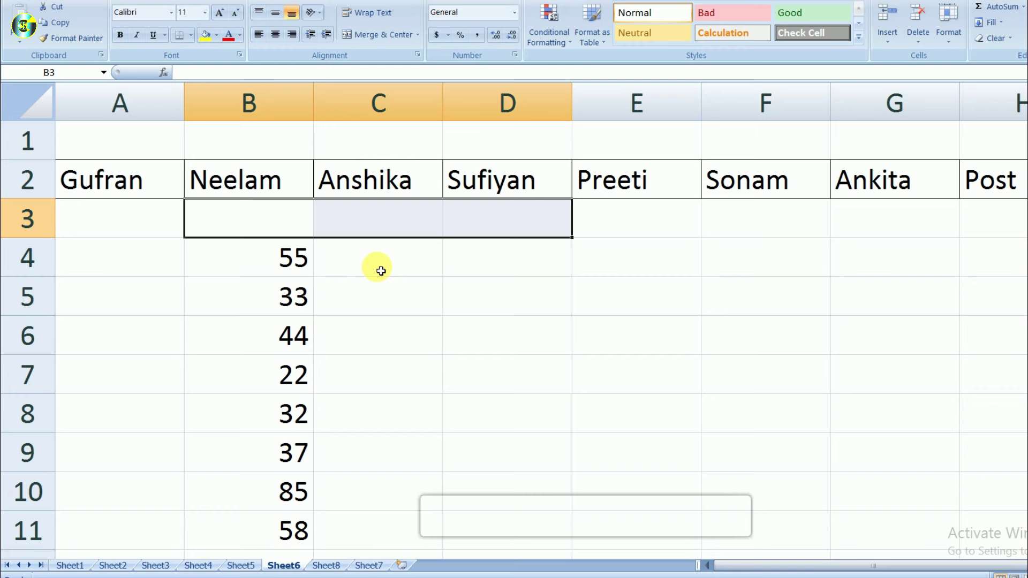
left_click(381, 268)
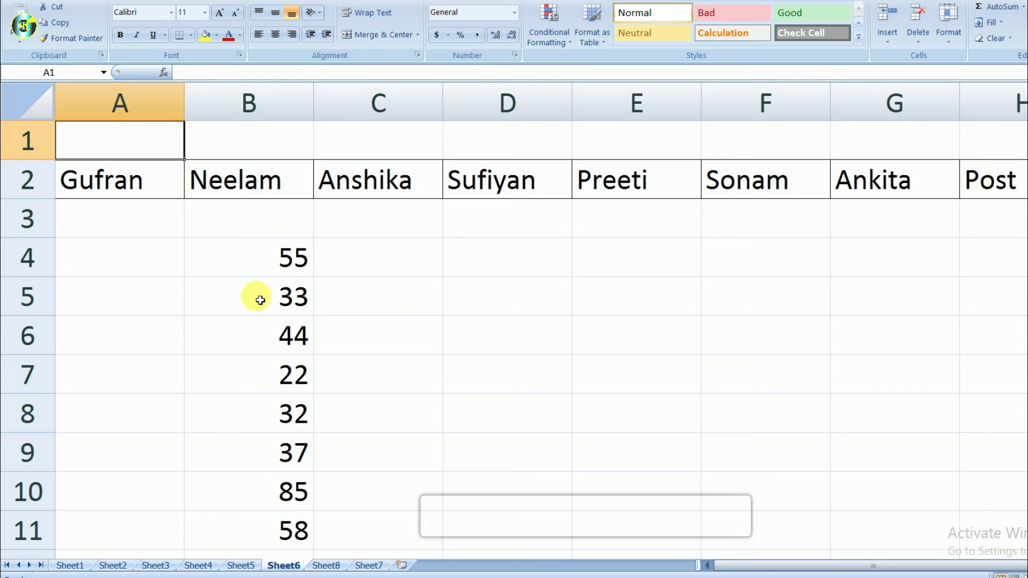
left_click_drag(366, 298, 870, 299)
left_click_drag(431, 345, 915, 351)
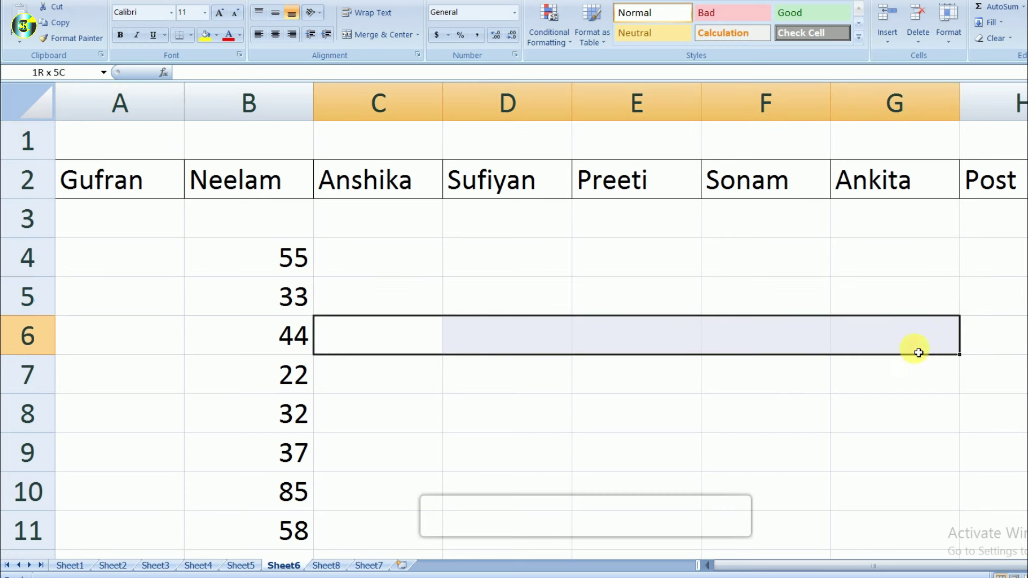
left_click(464, 328)
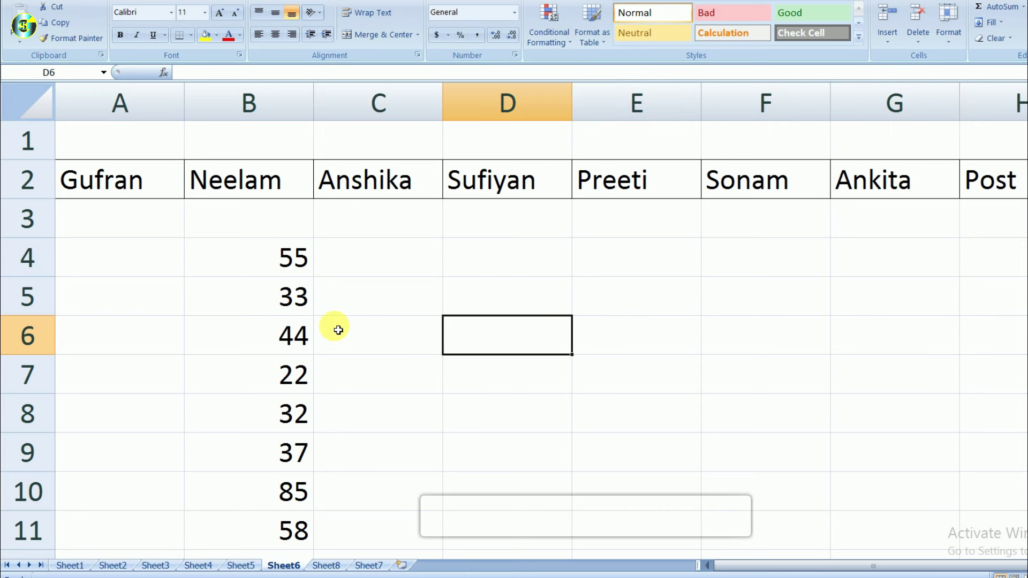
Hide rows 5 to 7 on Sheet6, using the selection B5:B7.
left_click(240, 310)
left_click(275, 268)
left_click(232, 310)
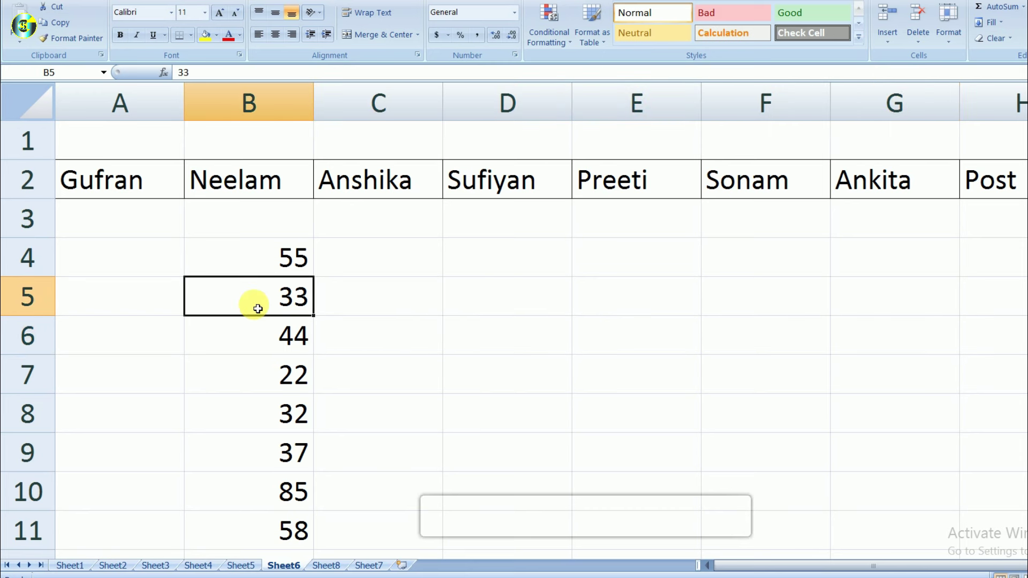
key("shift+Down")
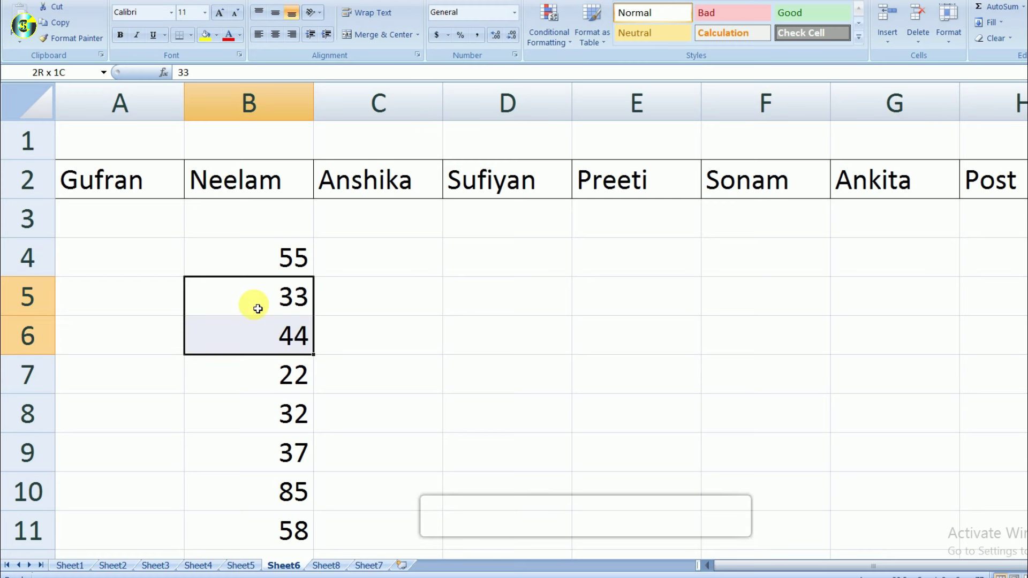
key("shift+Down")
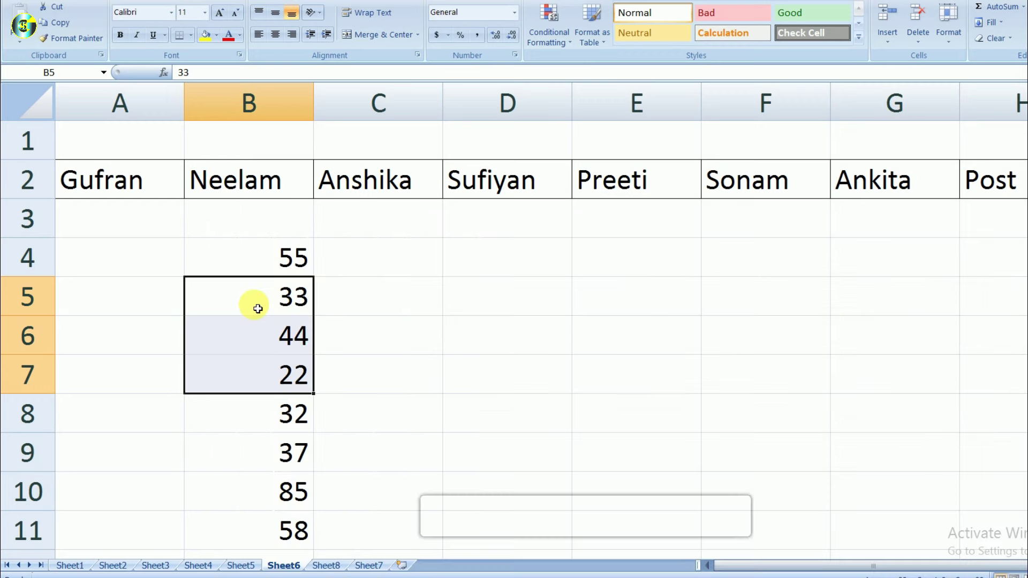
key("ctrl+9")
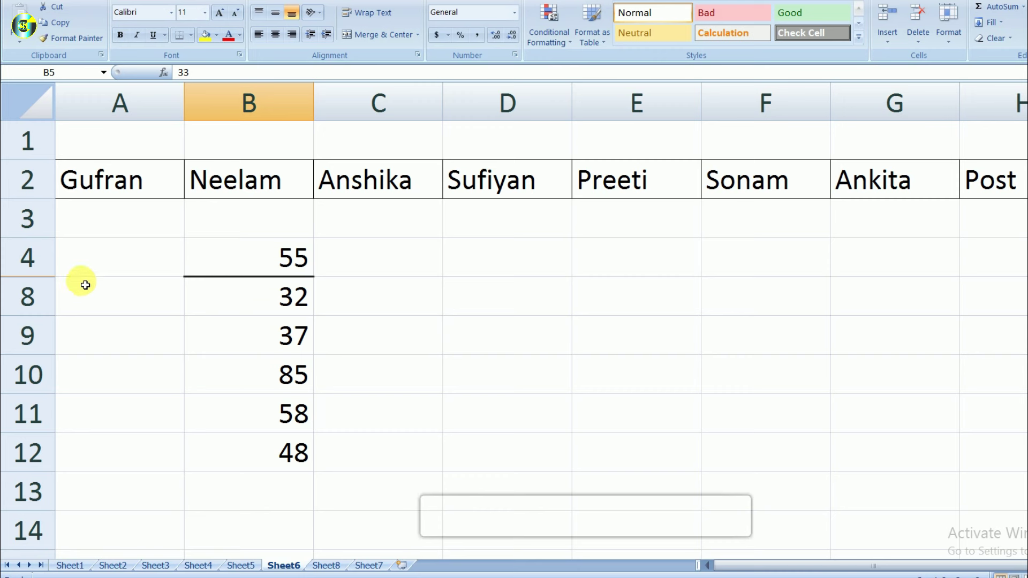
Unhide rows 5 to 7 by selecting the column B cells in rows 4 and 8 around them.
left_click(236, 260)
left_click_drag(236, 261, 241, 287)
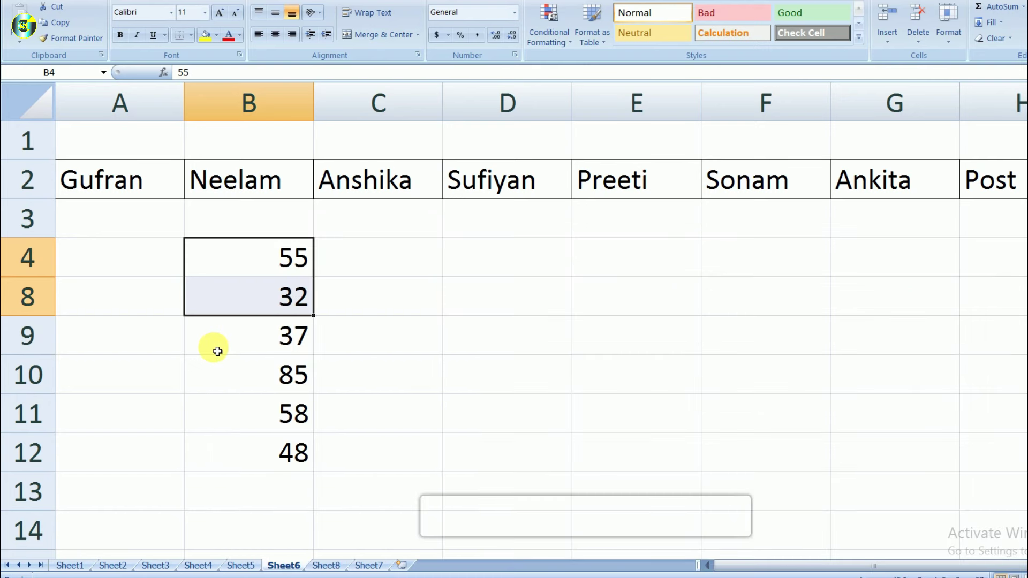
key("ctrl+shift+9")
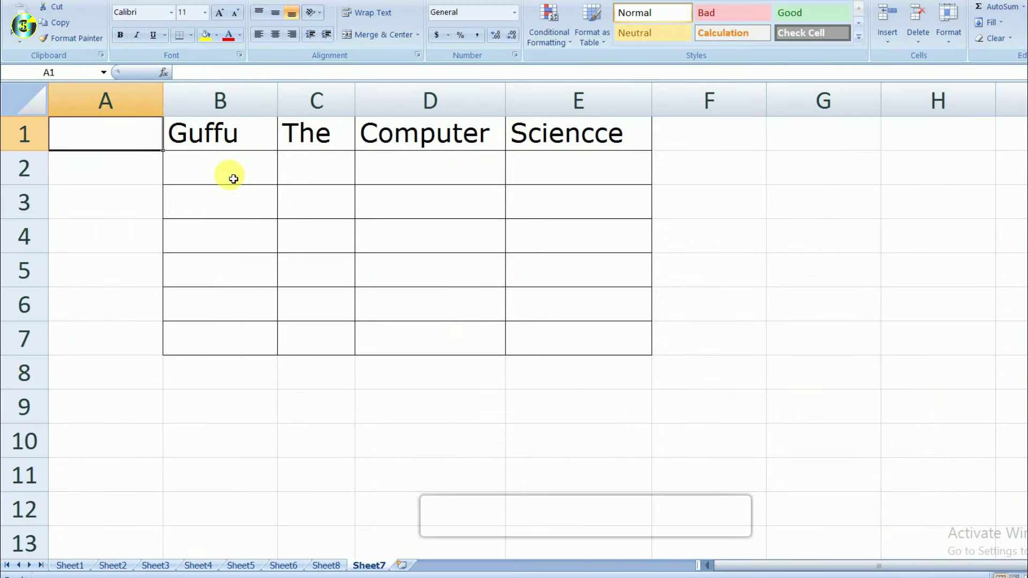
left_click(224, 138)
left_click(301, 138)
left_click(477, 141)
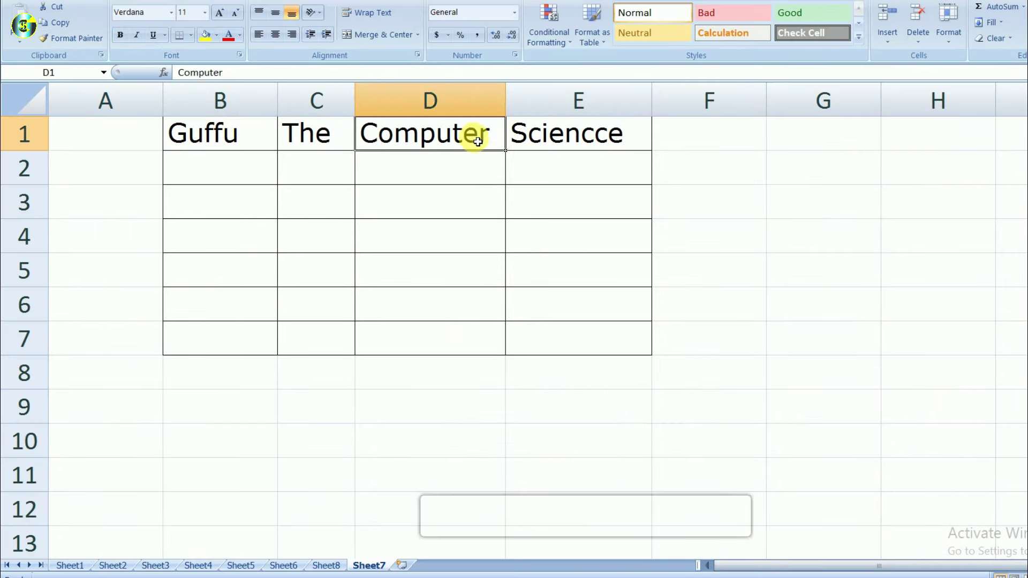
left_click(578, 141)
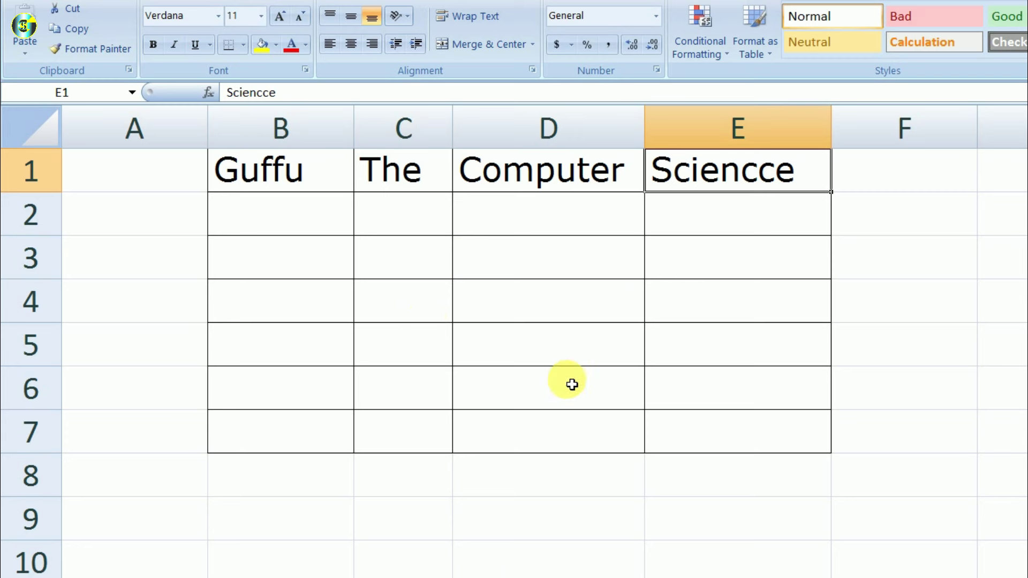
Fill the row 1 entries down through row 7 across the bordered range B1:E7 on Sheet7.
left_click(330, 180)
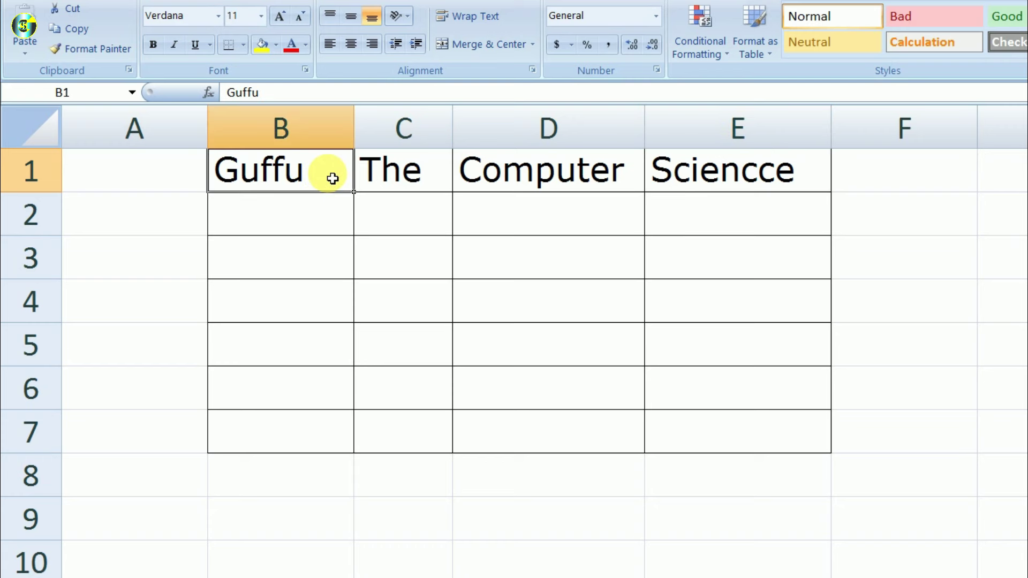
key("shift+Right")
key("shift+Right")
key("shift+Right")
key("shift+Down")
key("shift+Down")
key("shift+Down")
key("shift+Down")
key("shift+Down")
key("shift+Down")
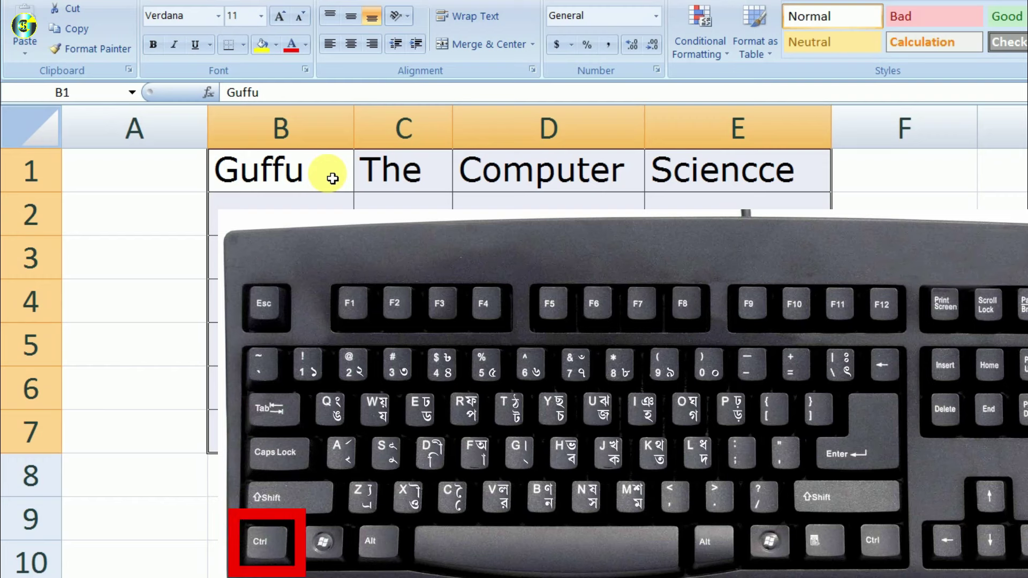
key("ctrl+d")
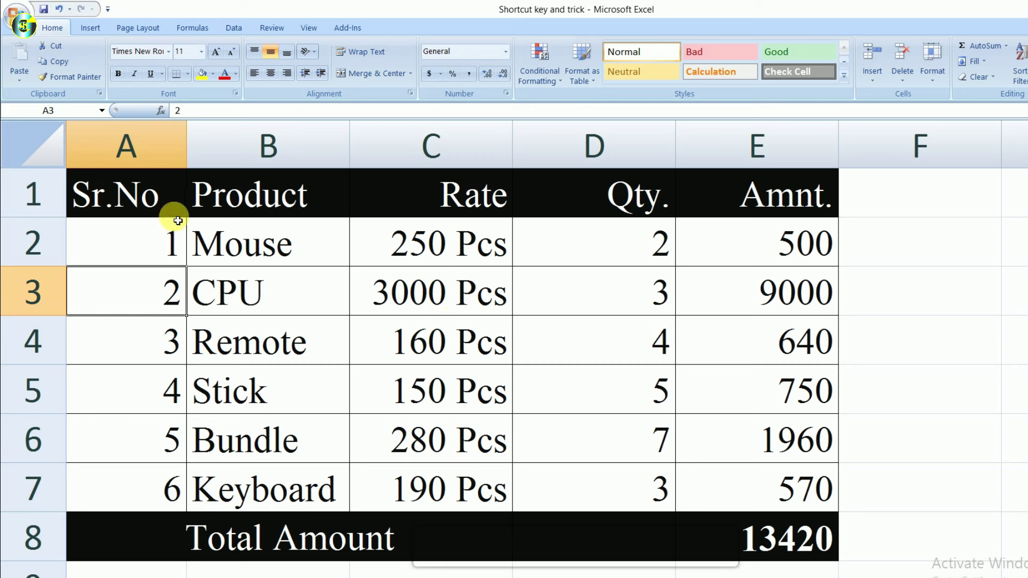
Create a column chart on its own chart sheet from the whole product table, A1:E8.
left_click(169, 198)
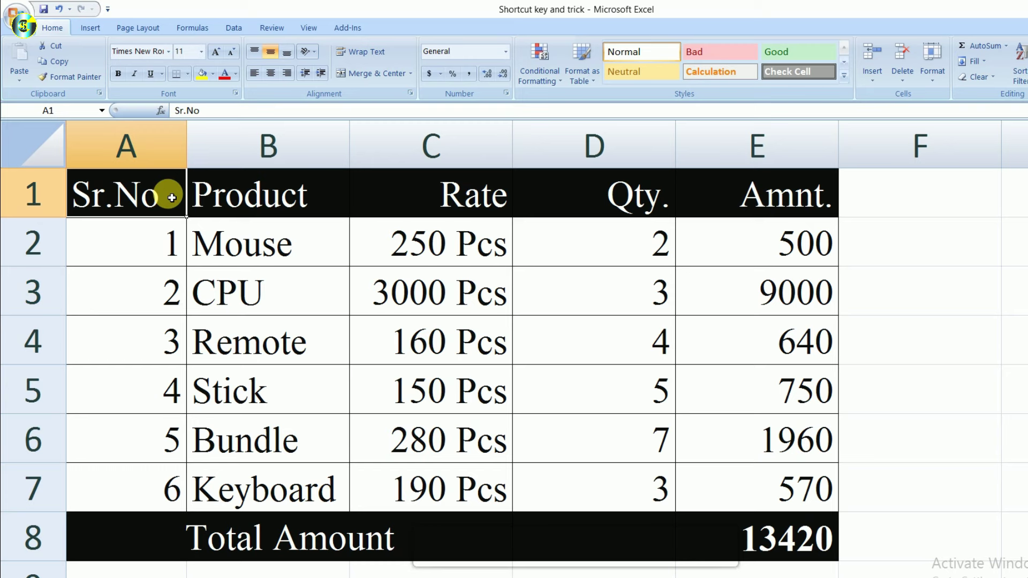
key("ctrl+shift+Right")
key("ctrl+shift+Down")
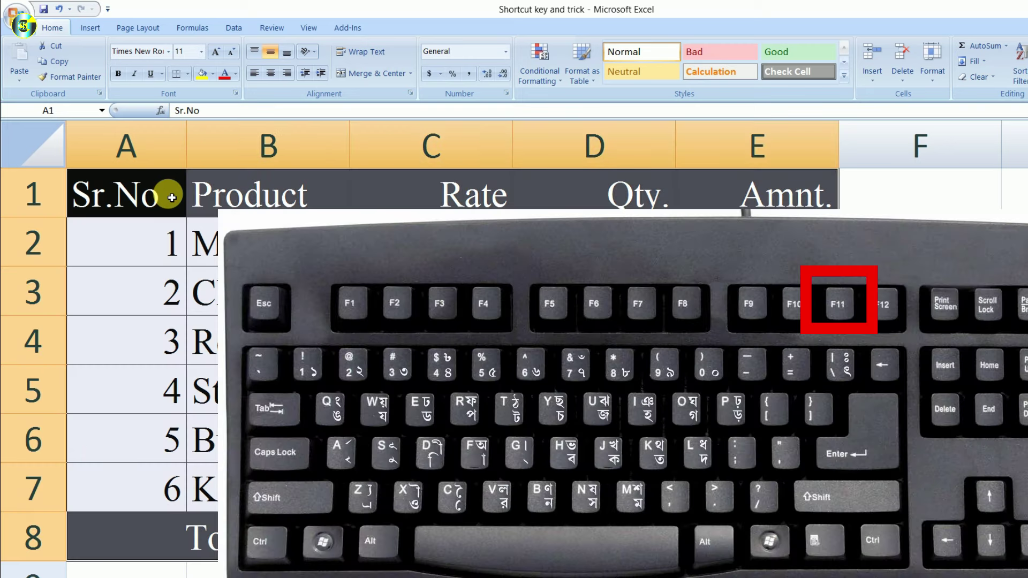
key("F11")
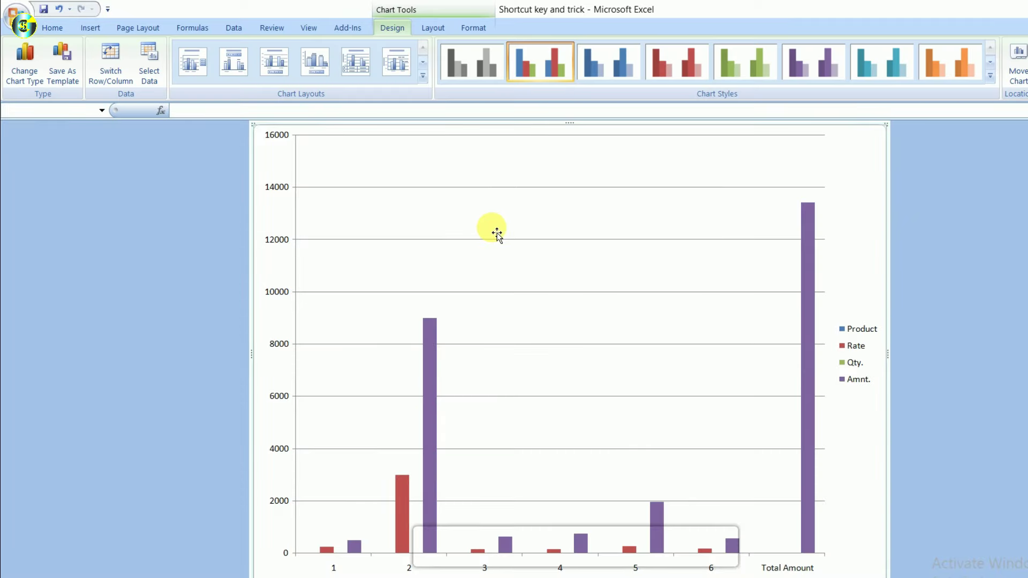
Try the blue and red chart styles on the column chart, ending with the green chart style.
left_click(602, 63)
left_click(672, 73)
left_click(748, 65)
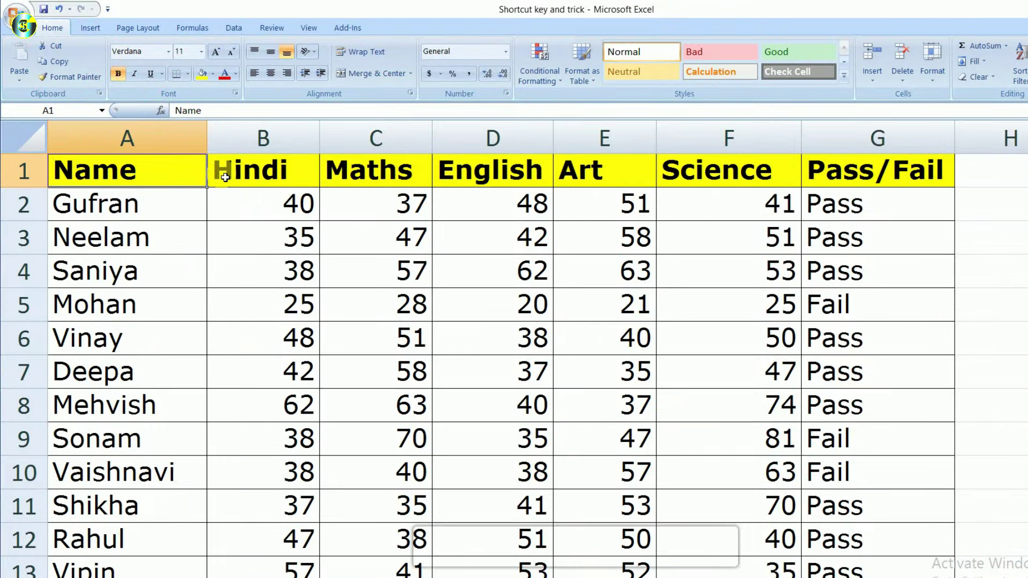
left_click(227, 178)
left_click(407, 241)
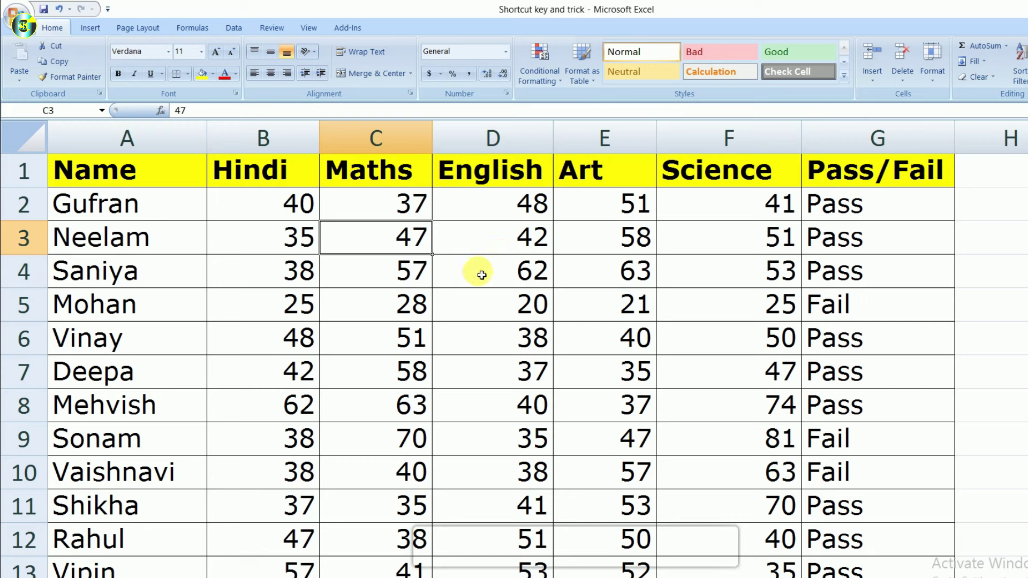
left_click(631, 278)
left_click(786, 276)
left_click(866, 271)
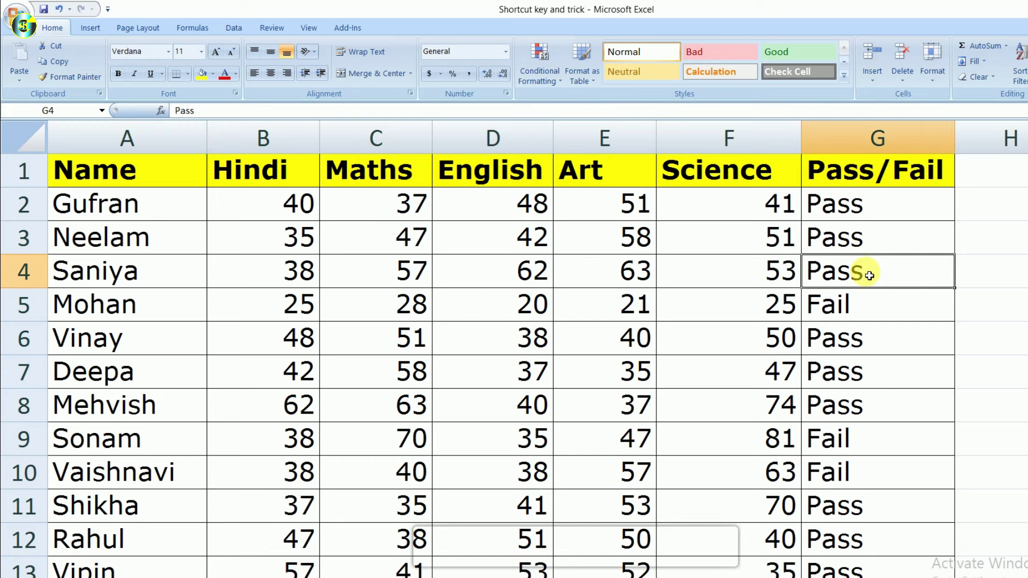
left_click(728, 282)
left_click(601, 285)
Select the entire English column D, starting from cell D3, and check how far the selection extends.
left_click(497, 246)
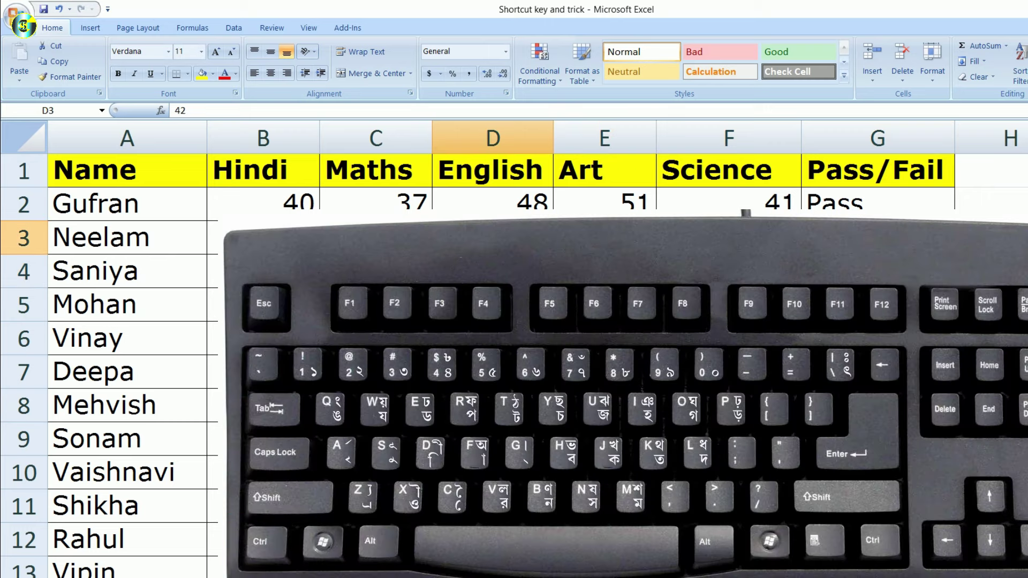
key("ctrl+space")
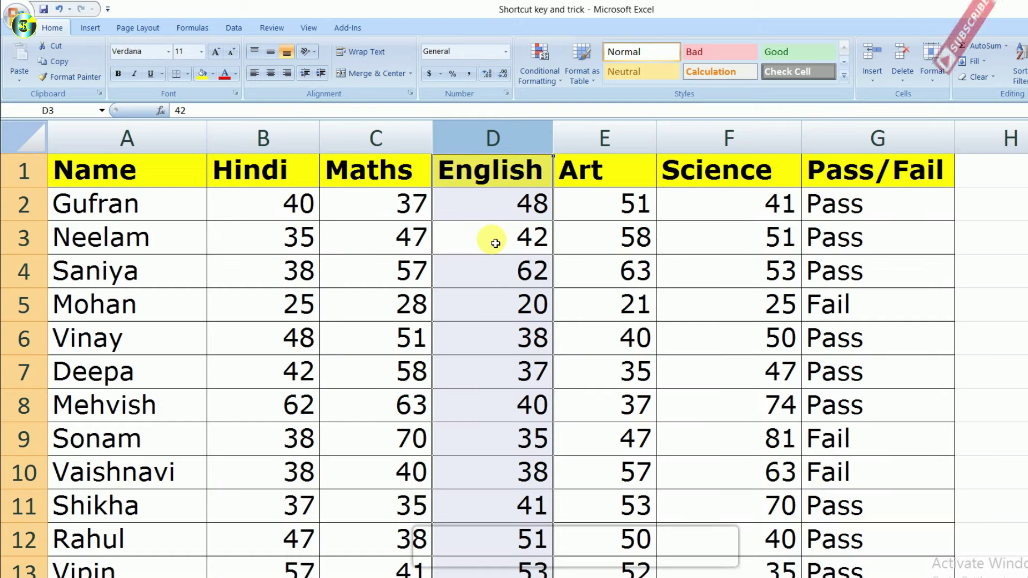
scroll(495, 277, "down", 6)
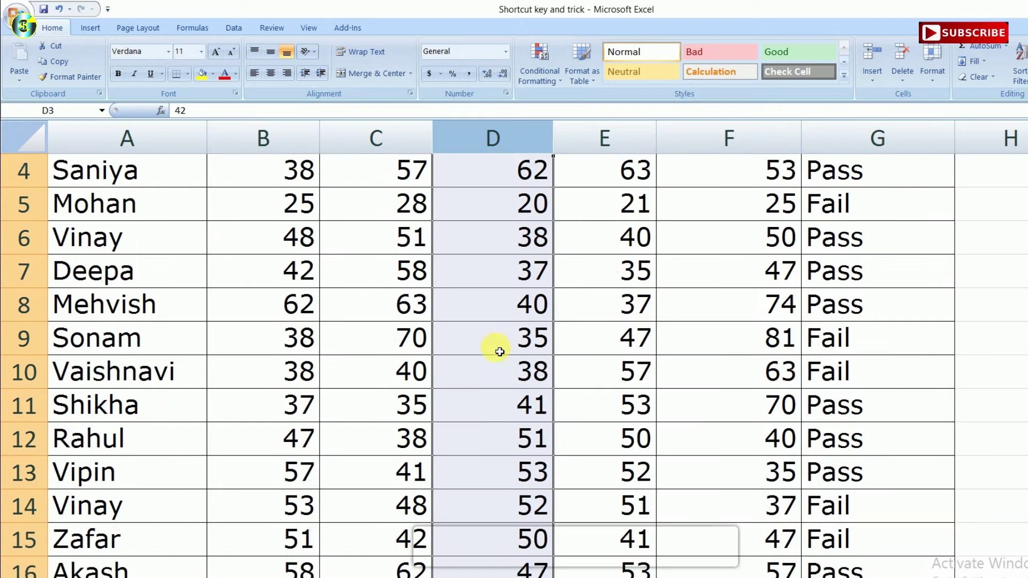
scroll(498, 392, "up", 3)
scroll(502, 395, "up", 3)
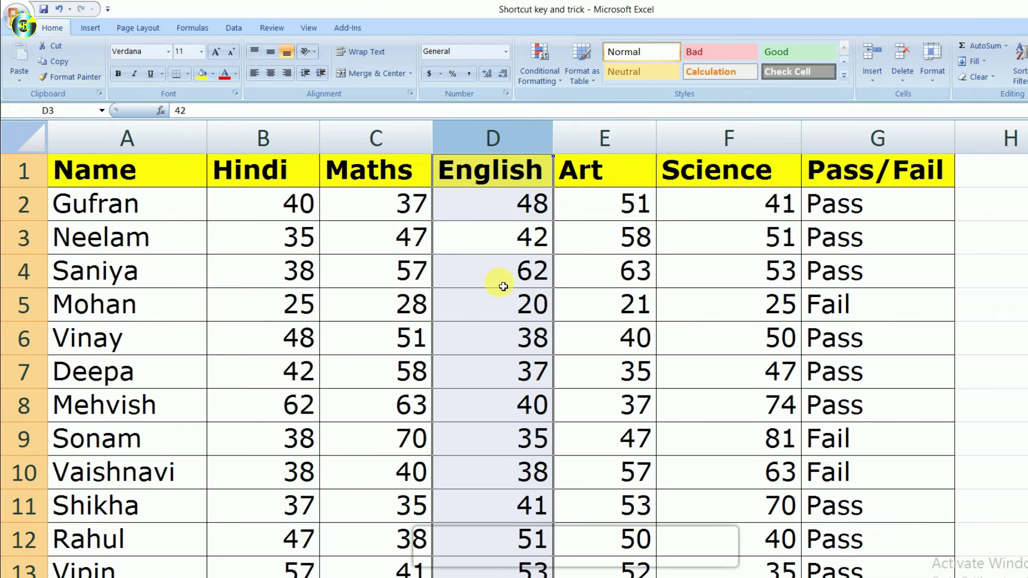
left_click(378, 337)
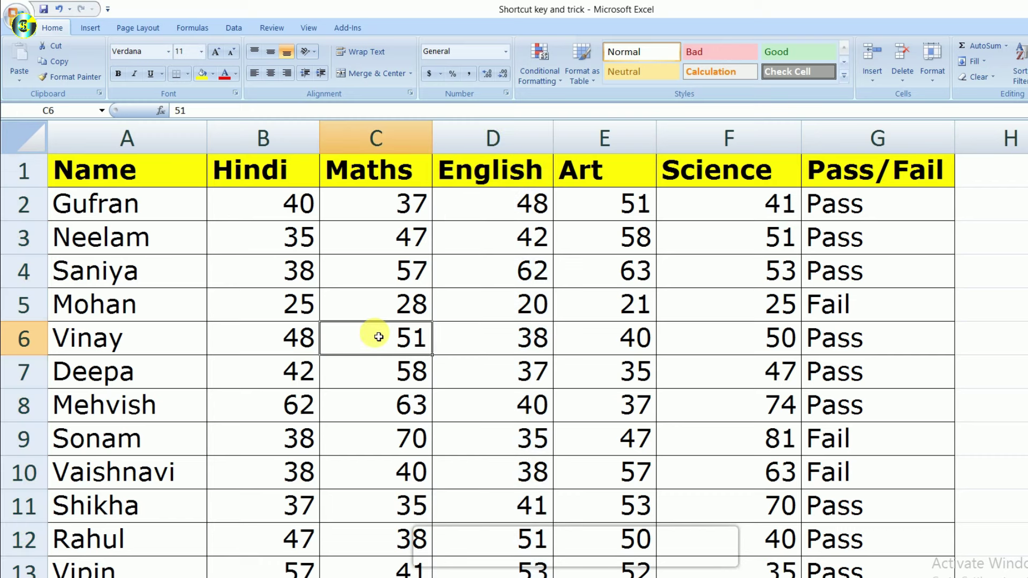
left_click(272, 308)
left_click(271, 256)
left_click(271, 235)
left_click(270, 211)
left_click(242, 312)
Select the entire row 6 of the marks table, starting from cell B6 in the Hindi column.
left_click(276, 349)
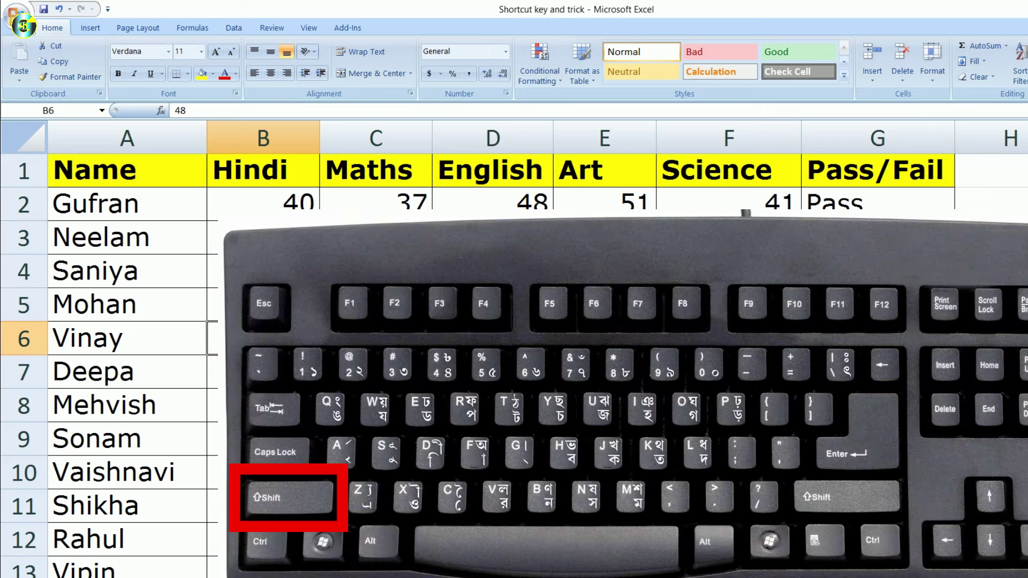
key("shift+space")
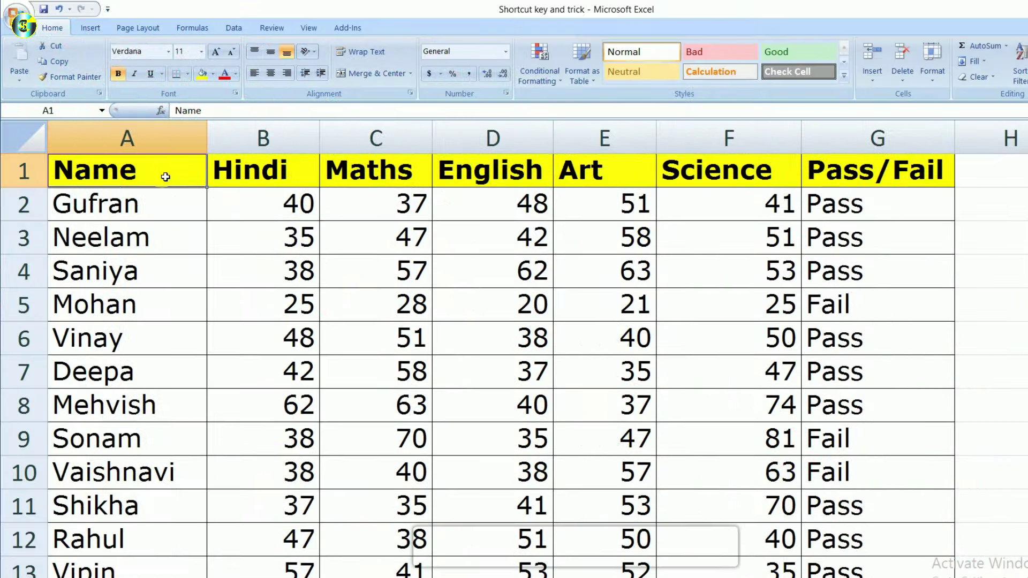
Select the whole marks table on Sheet1, A1:G18, extending from the Name header across to Pass/Fail and down to the last row.
left_click_drag(176, 179, 872, 371)
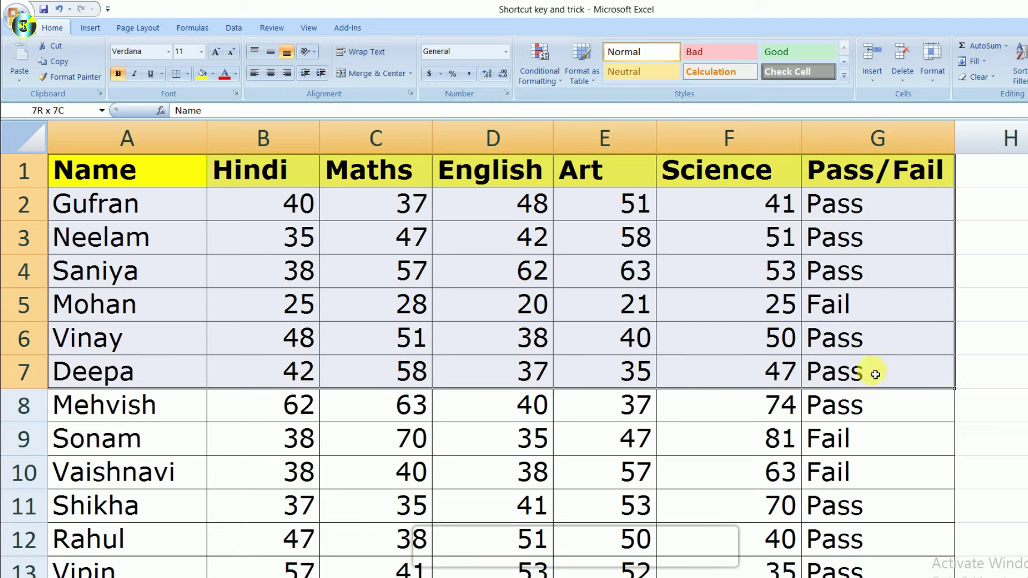
left_click(642, 421)
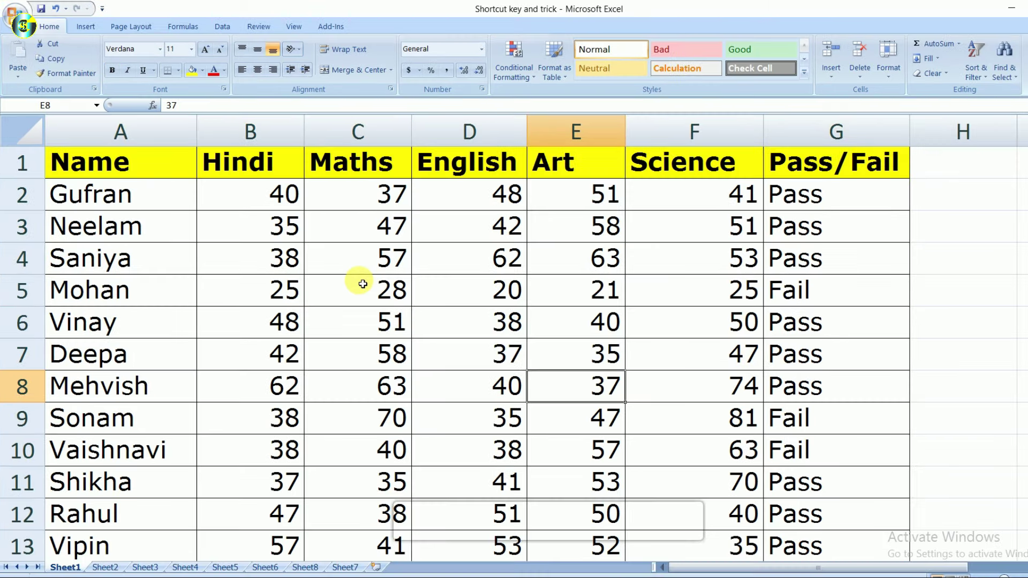
left_click(170, 173)
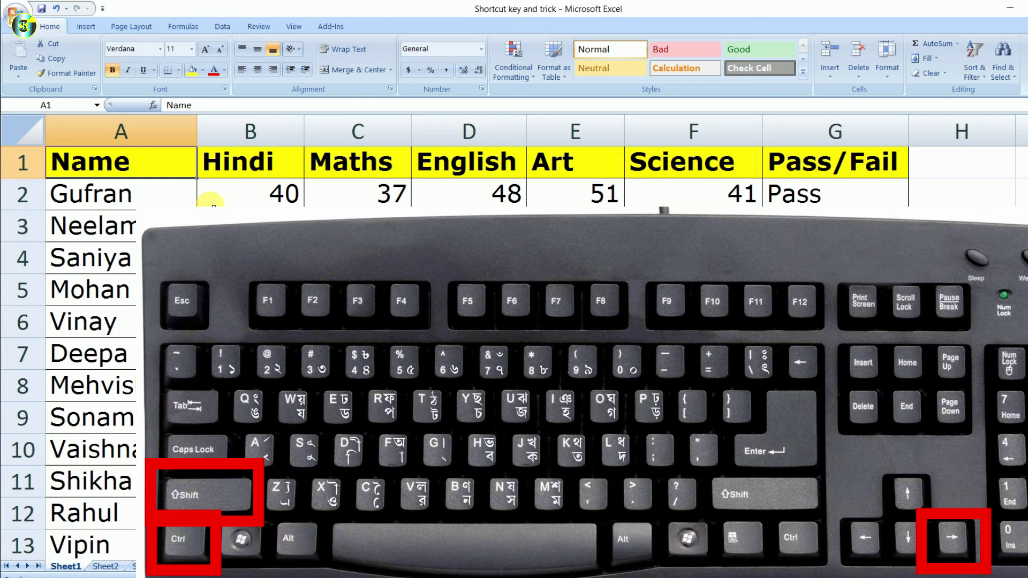
key("ctrl+shift+Right")
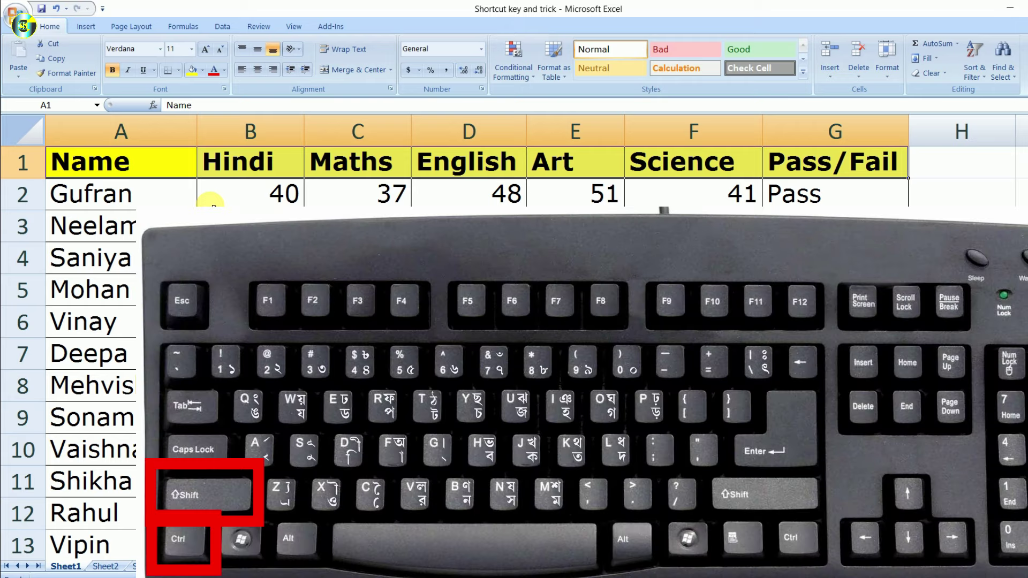
key("ctrl+shift+Down")
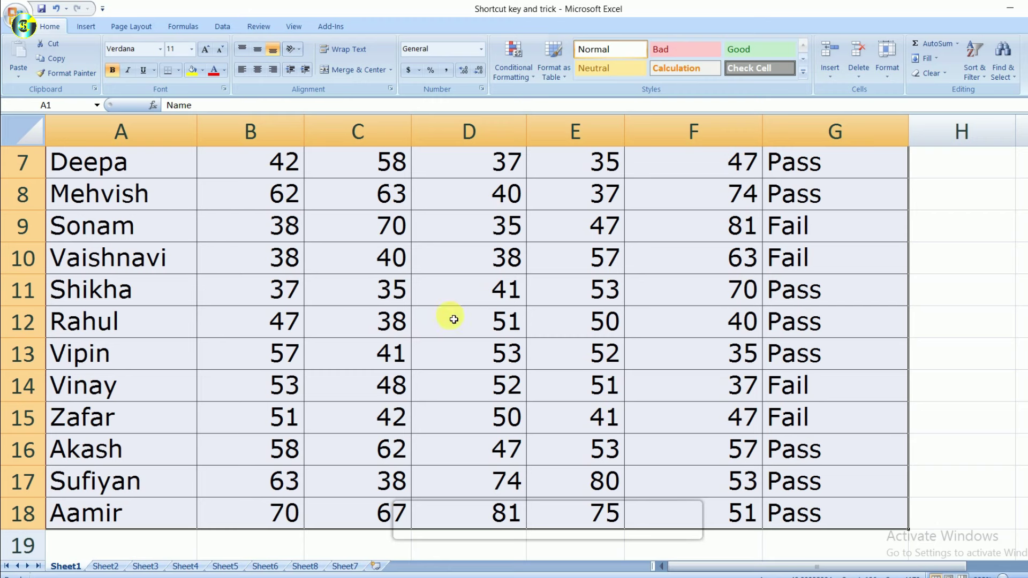
scroll(689, 352, "up", 2)
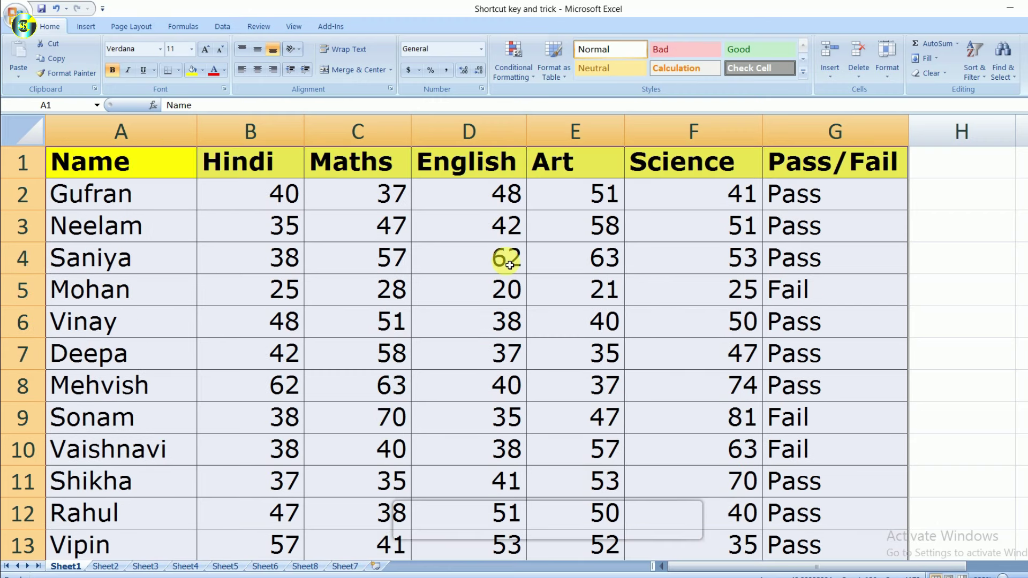